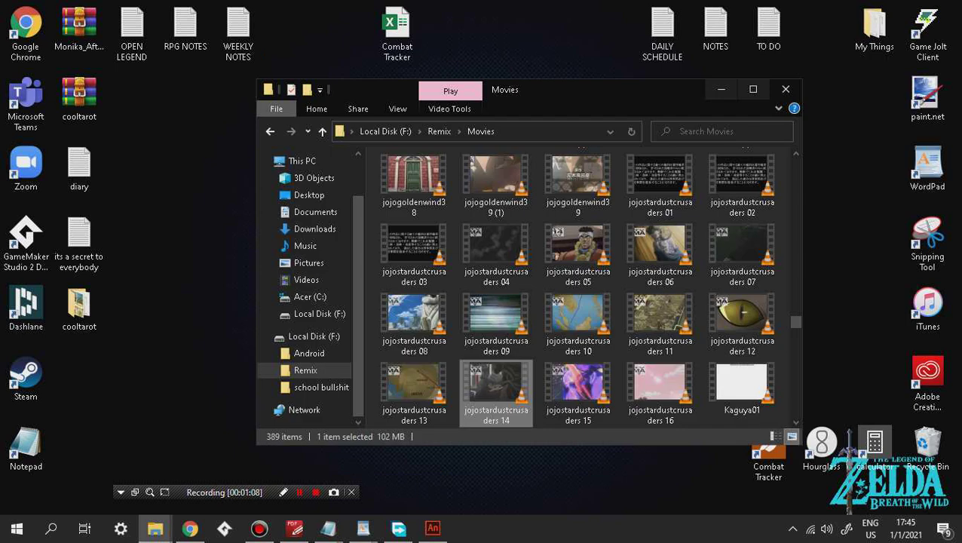
# Step: Minimize the Movies folder window and bring up the OPEN LEGEND and RPG NOTES text files
pyautogui.click(721, 89)
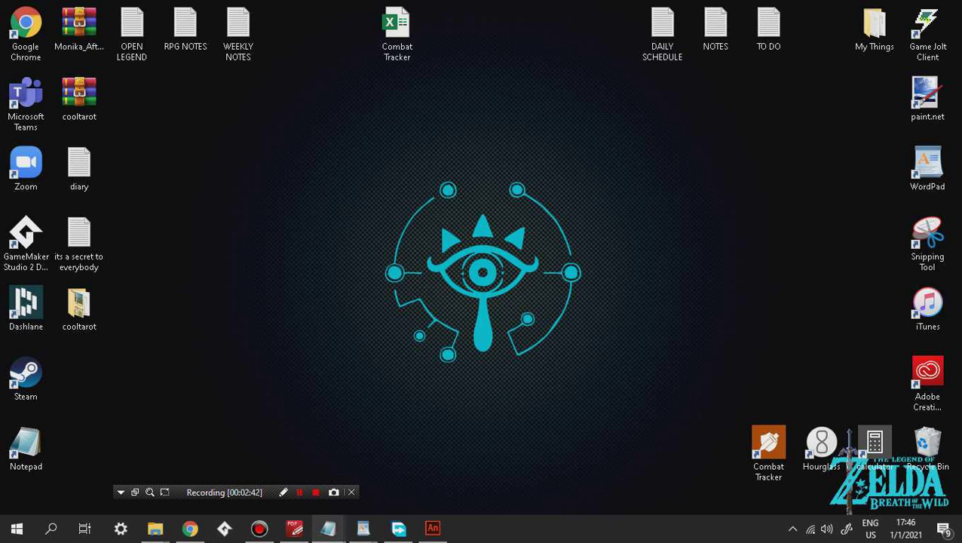
pyautogui.moveTo(328, 528)
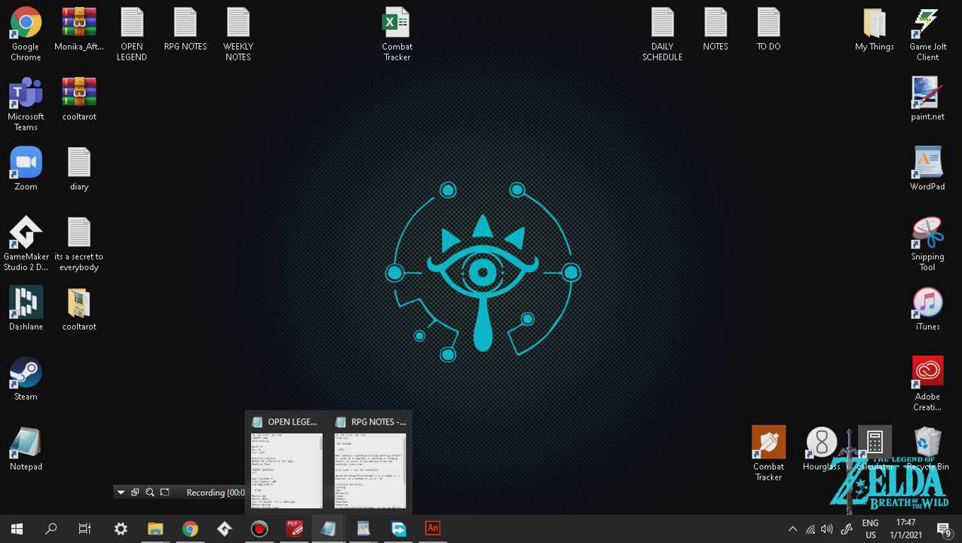
pyautogui.click(287, 461)
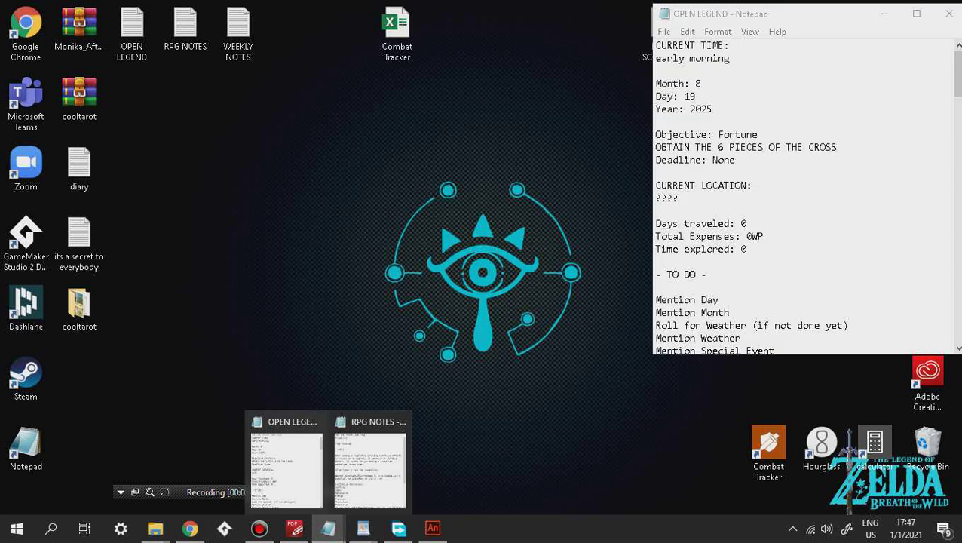
pyautogui.click(369, 461)
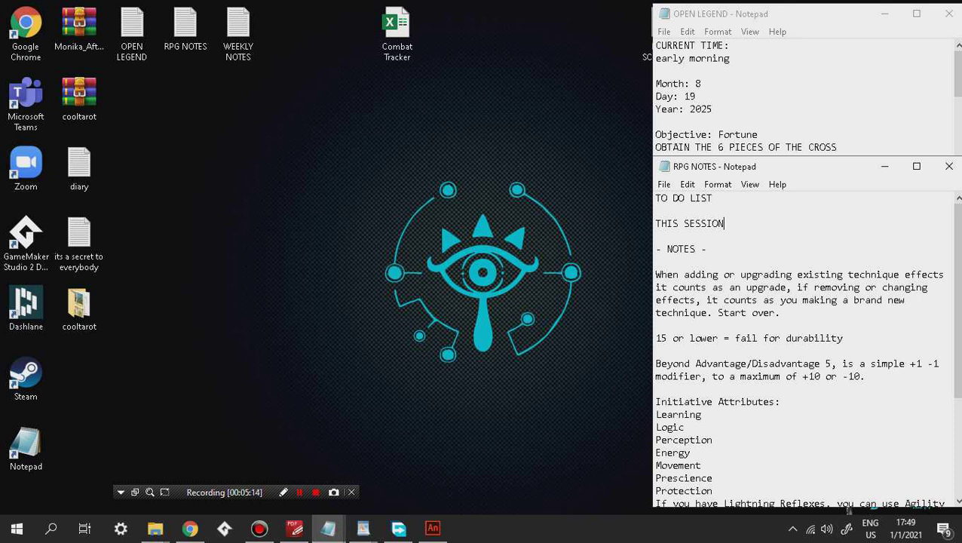
# Step: Bring up the Open Legend RPG Rules folder and open the Mission 10 Fortune folder under Episodic Enemies
pyautogui.moveTo(155, 528)
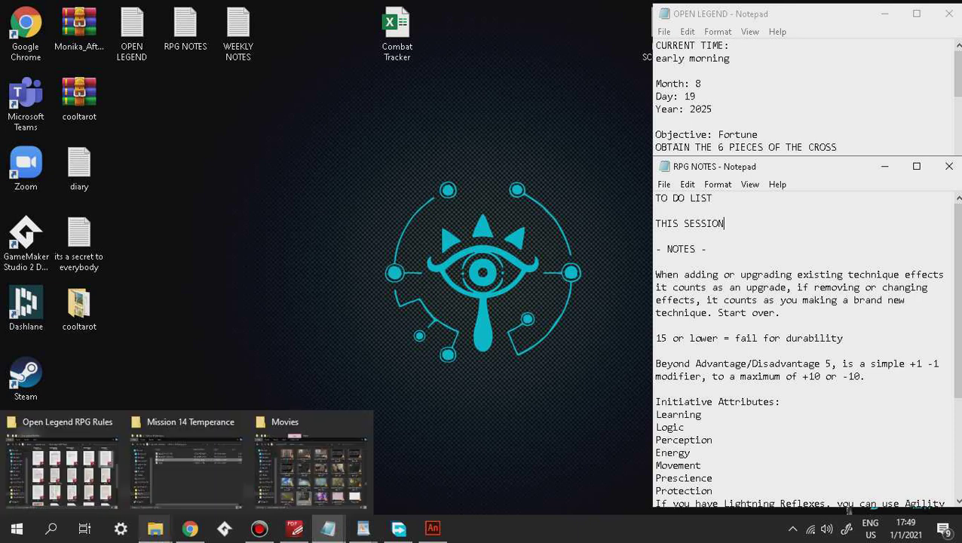
pyautogui.moveTo(190, 528)
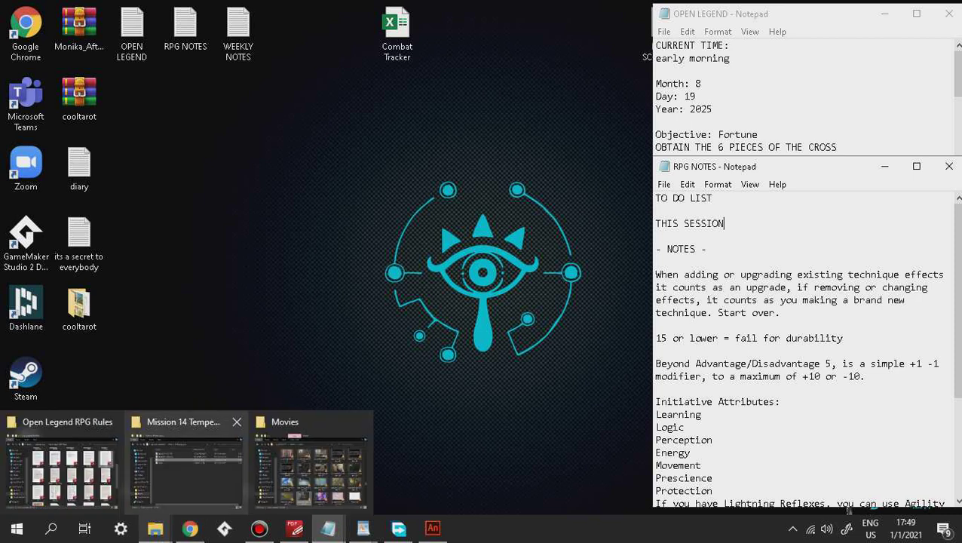
pyautogui.click(62, 464)
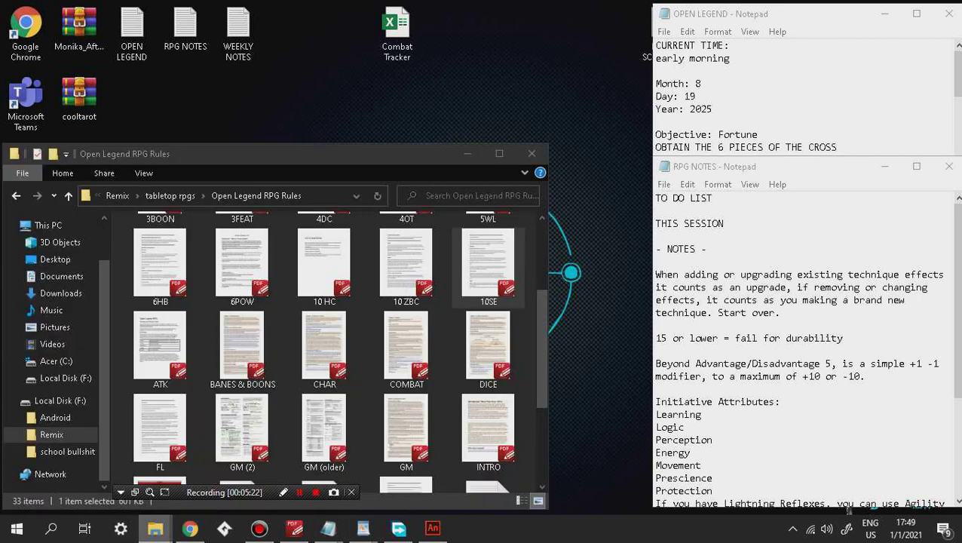
pyautogui.hotkey('alt', 'Up')
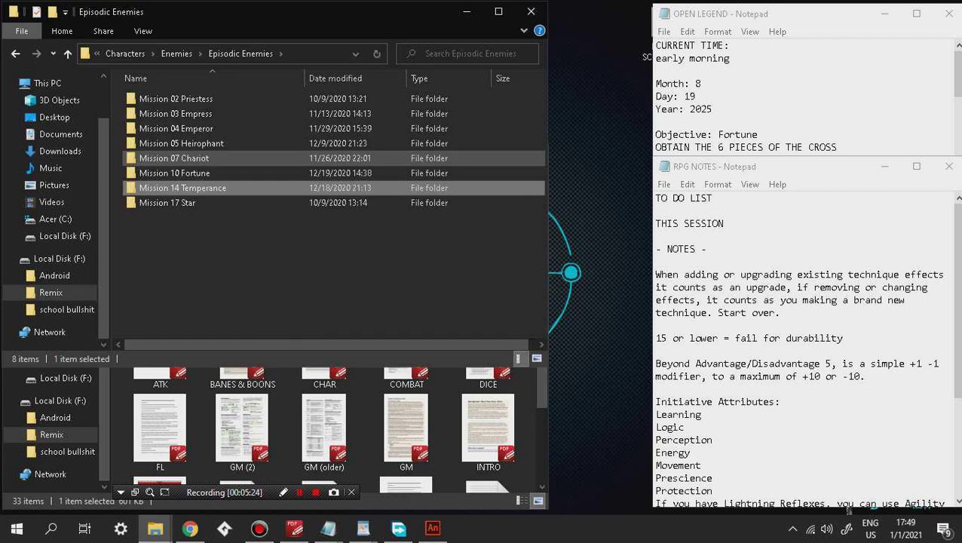
pyautogui.doubleClick(197, 175)
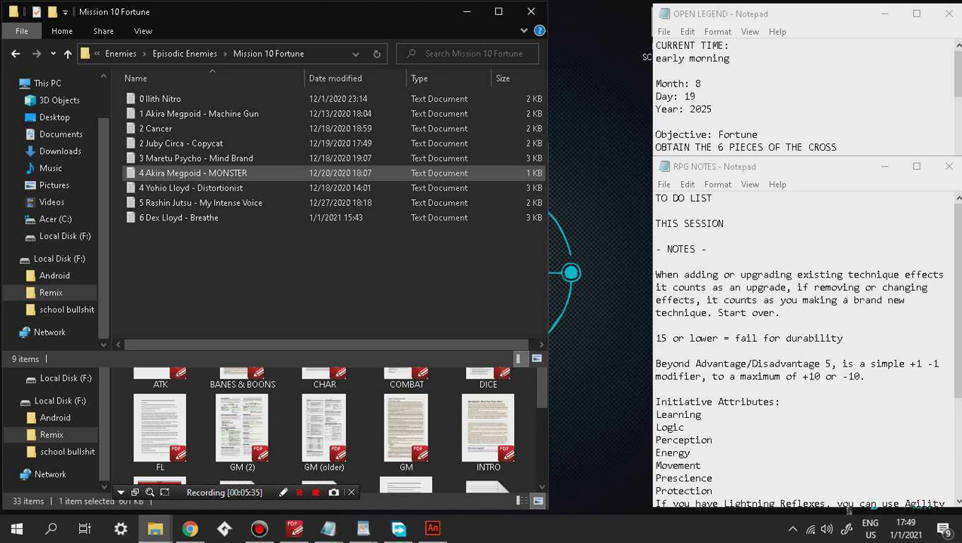
# Step: Bring the OPEN LEGEND notes to the front and review the campaign status and its TO DO list
pyautogui.click(849, 510)
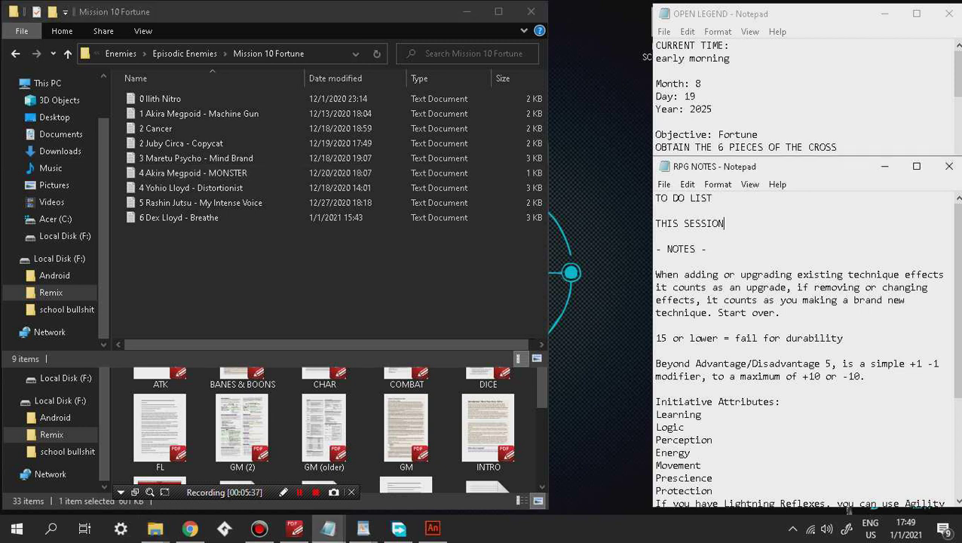
pyautogui.hotkey('alt', 'Tab')
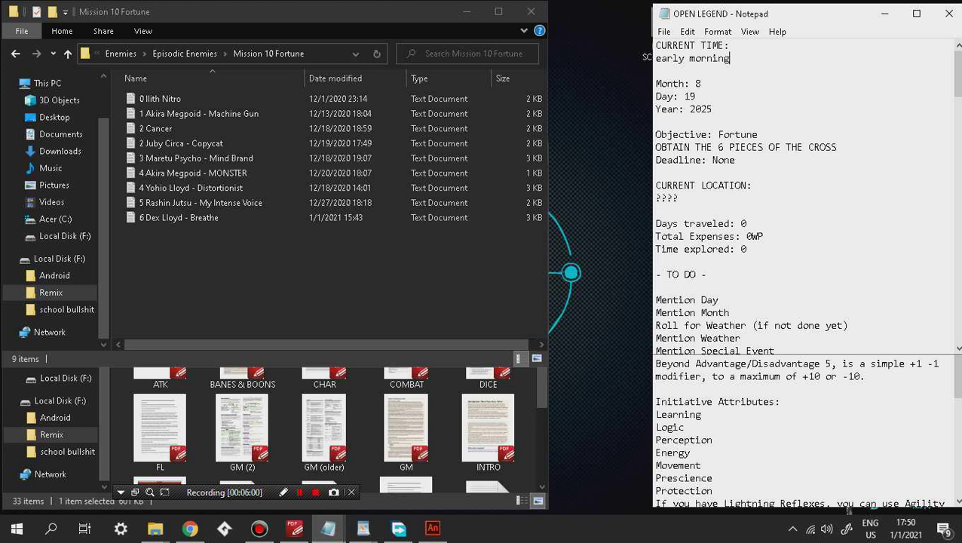
pyautogui.scroll(-1, 802, 196)
pyautogui.scroll(-1, 802, 196)
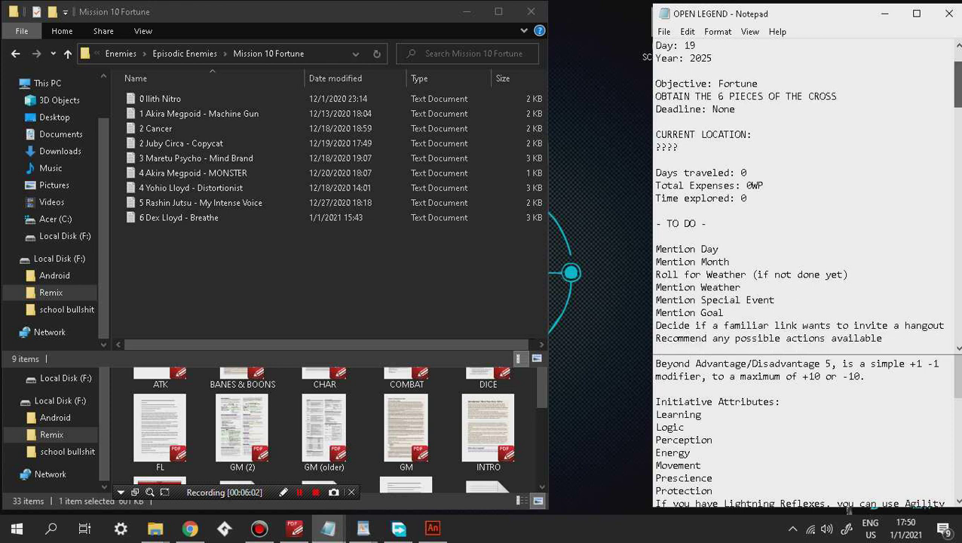
pyautogui.scroll(2, 802, 196)
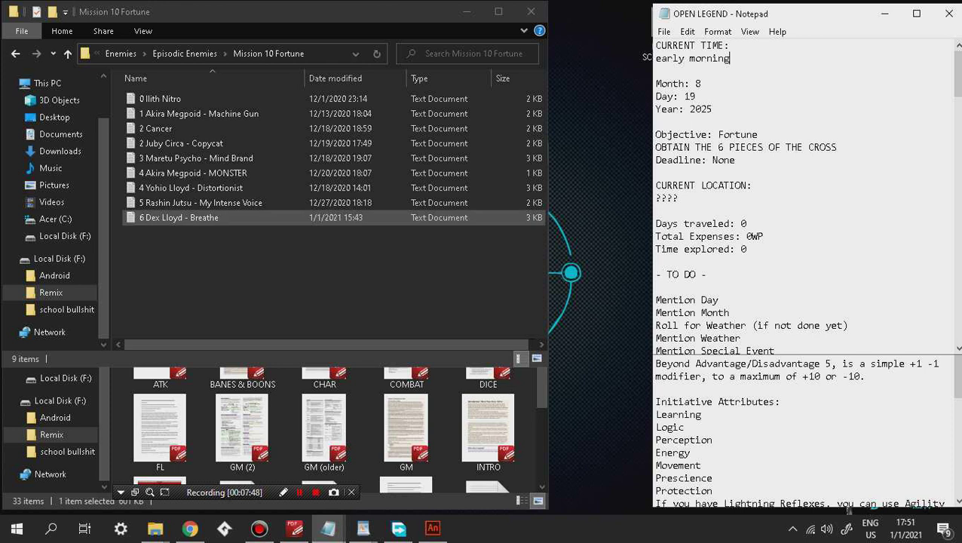
# Step: Open the "Breathe" boss stat file, numbered 6, from the Mission 10 Fortune folder
pyautogui.click(179, 217)
pyautogui.press('Return')
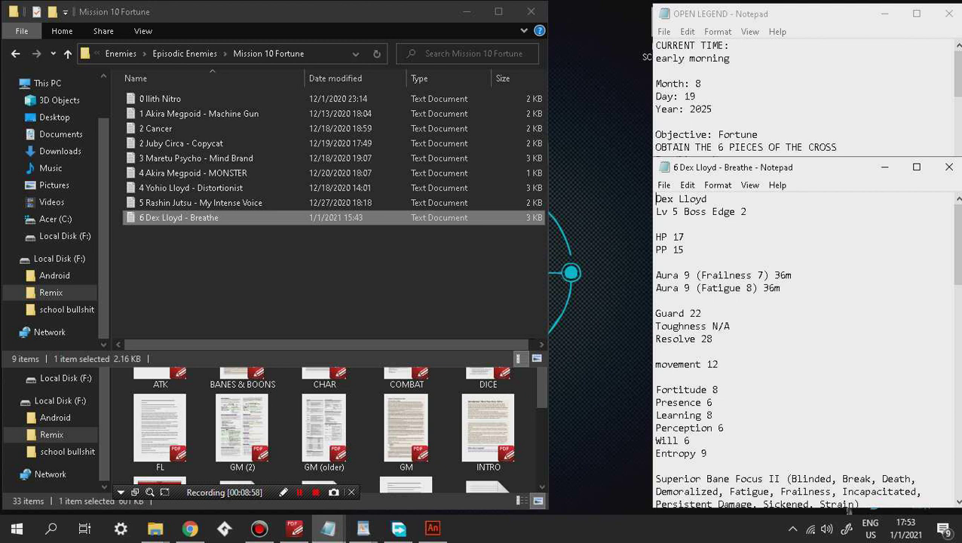
pyautogui.hotkey('alt', 'Tab')
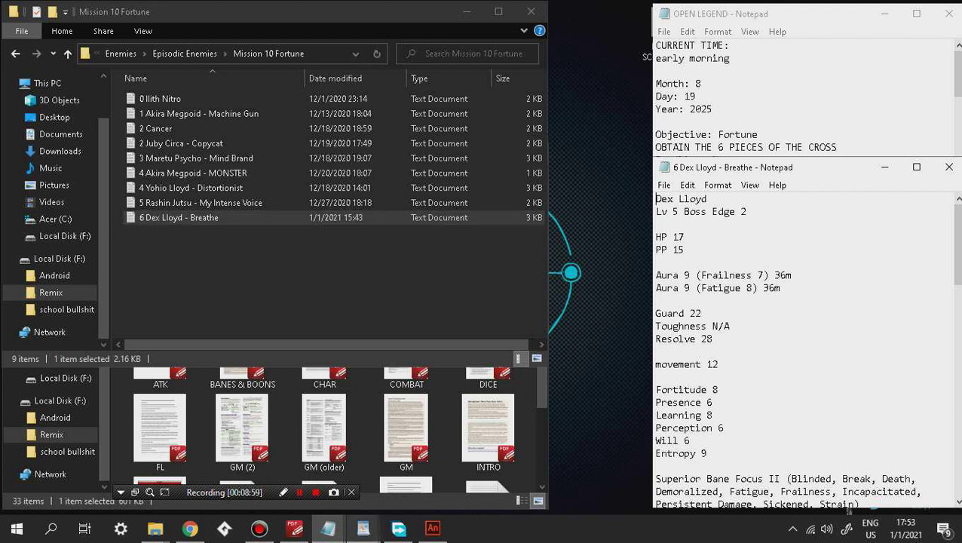
pyautogui.moveTo(363, 528)
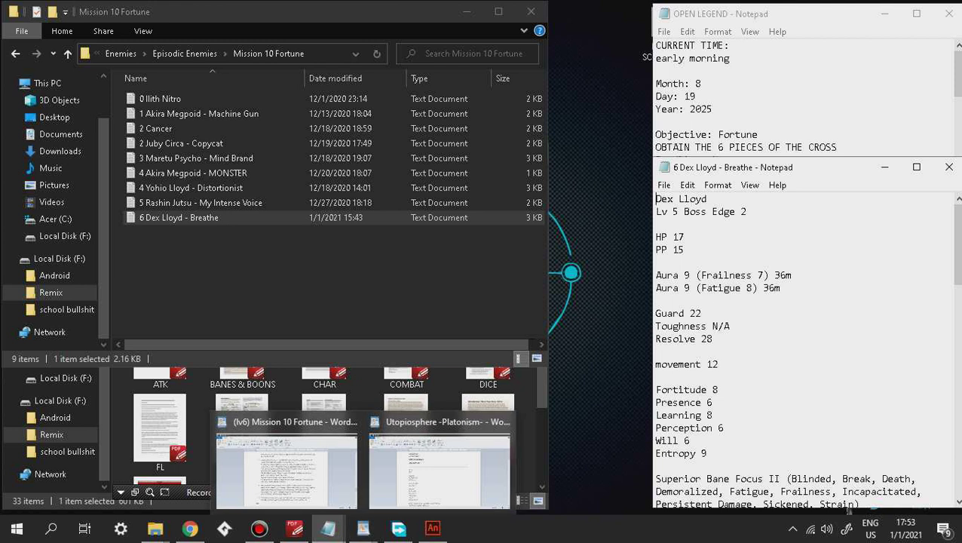
pyautogui.hotkey('alt', 'Tab')
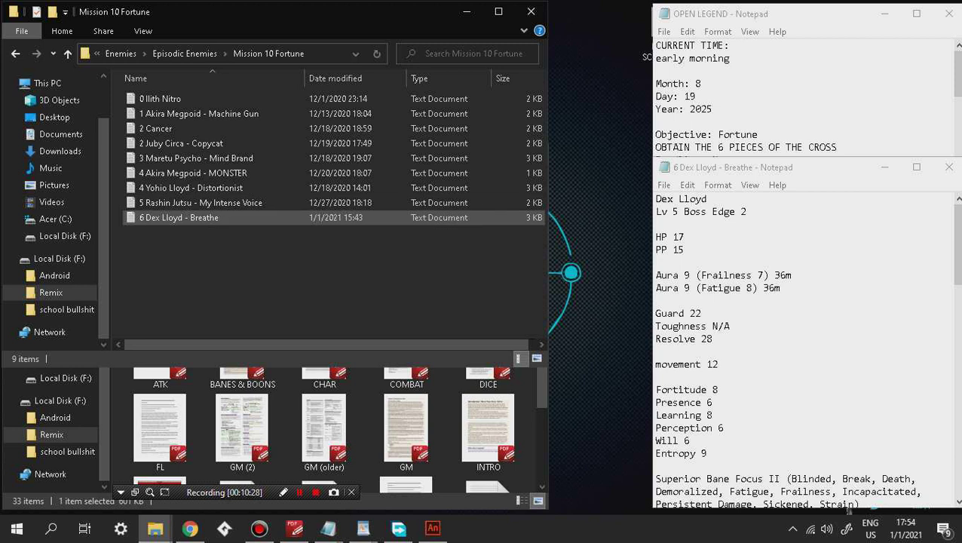
# Step: Open a second copy of the "Breathe" boss file, place it partly over the folder window, and read its opening stats
pyautogui.doubleClick(179, 217)
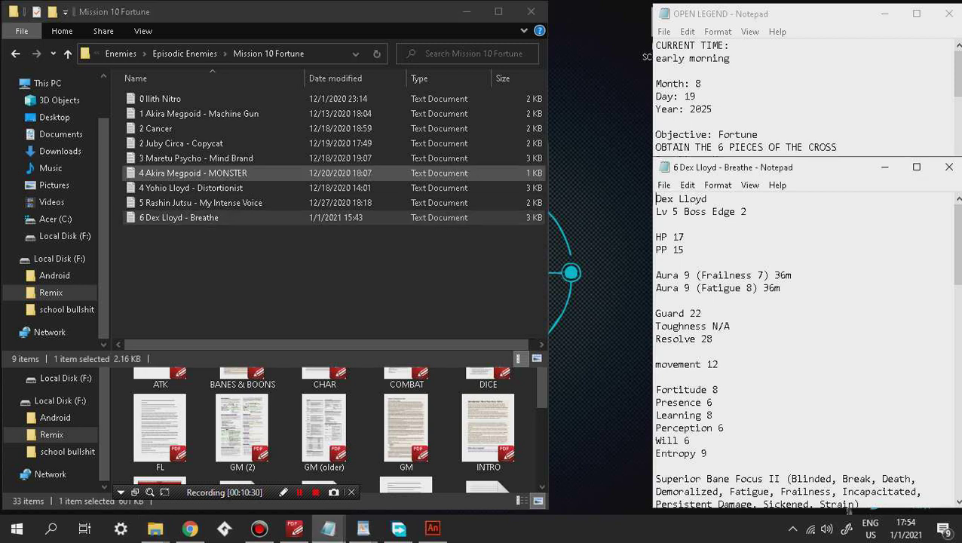
pyautogui.moveTo(704, 174); pyautogui.dragTo(587, 68)
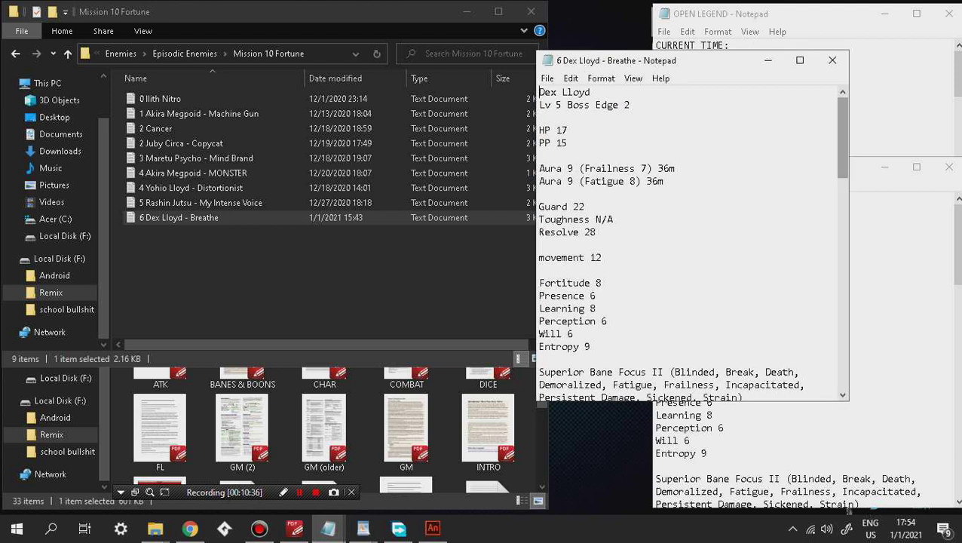
pyautogui.scroll(-1, 842, 143)
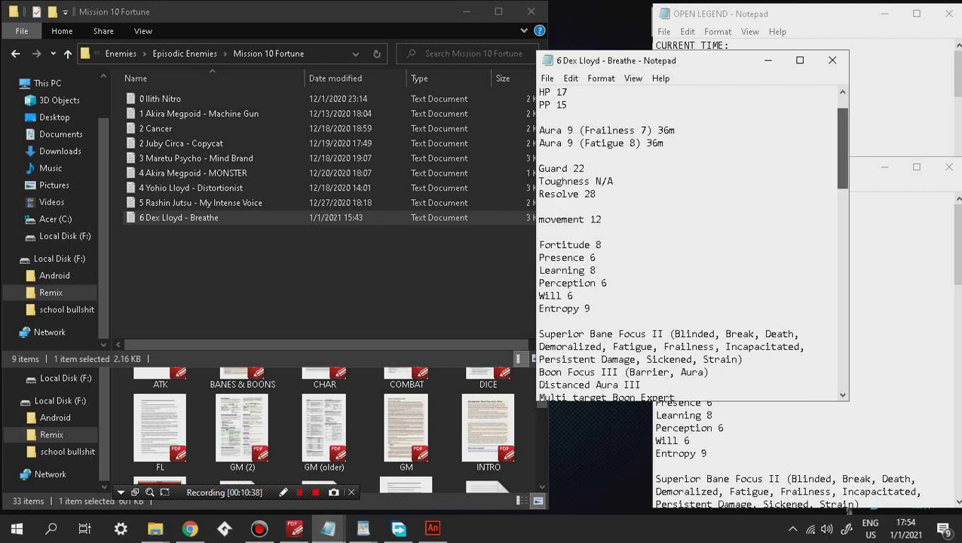
pyautogui.scroll(-1, 690, 241)
pyautogui.scroll(2, 690, 241)
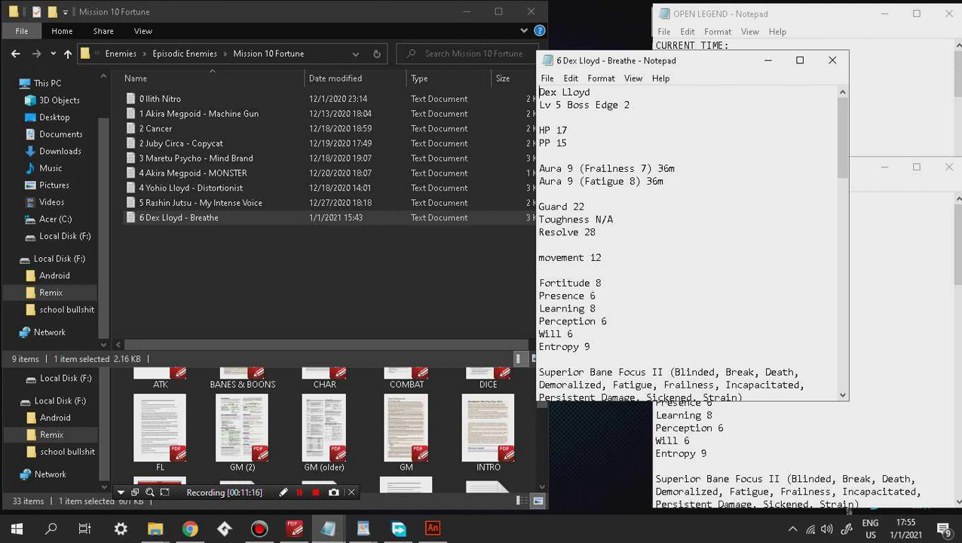
pyautogui.scroll(-1, 691, 241)
pyautogui.scroll(-2, 692, 241)
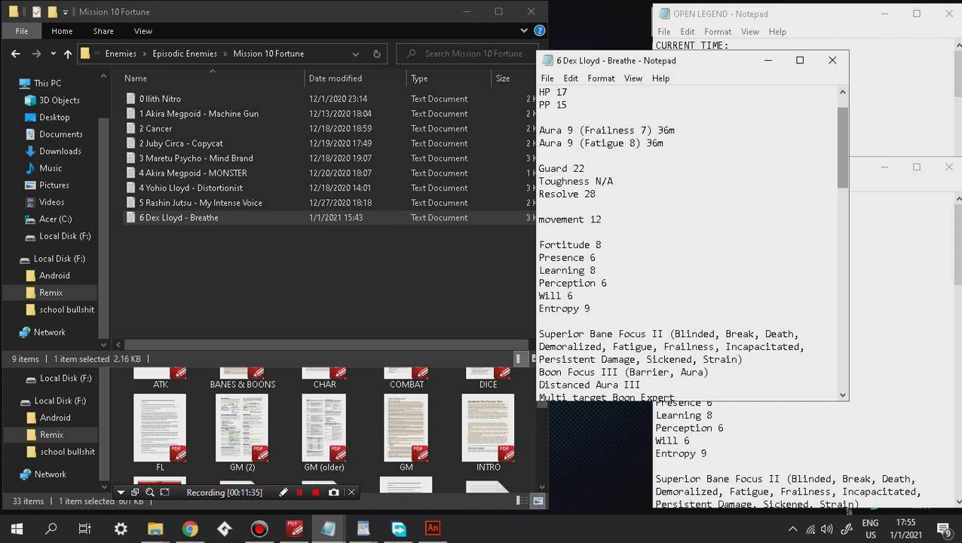
# Step: Switch to PDF-XChange Editor, read the Bane Focus tier effects in the 3FEAT document, and minimize the editor
pyautogui.hotkey('alt', 'Tab')
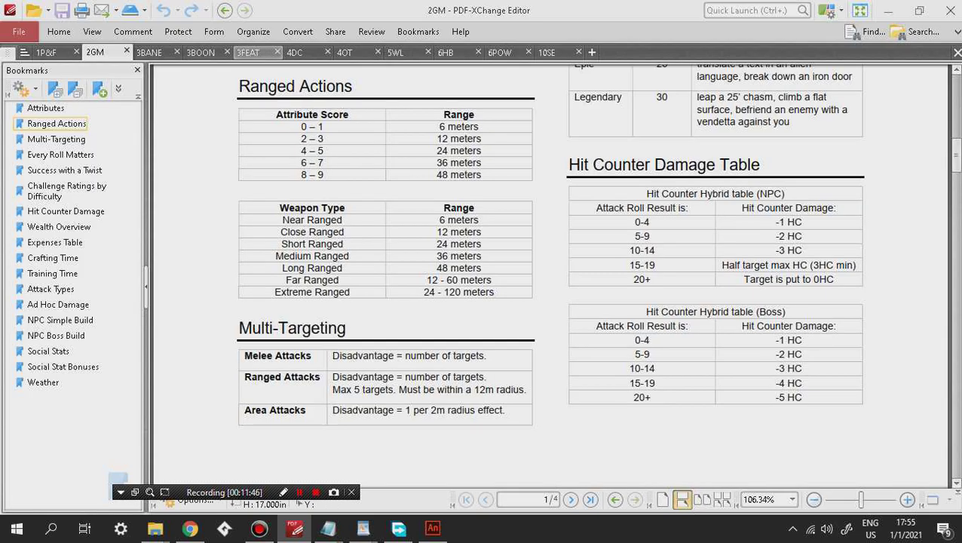
pyautogui.click(249, 52)
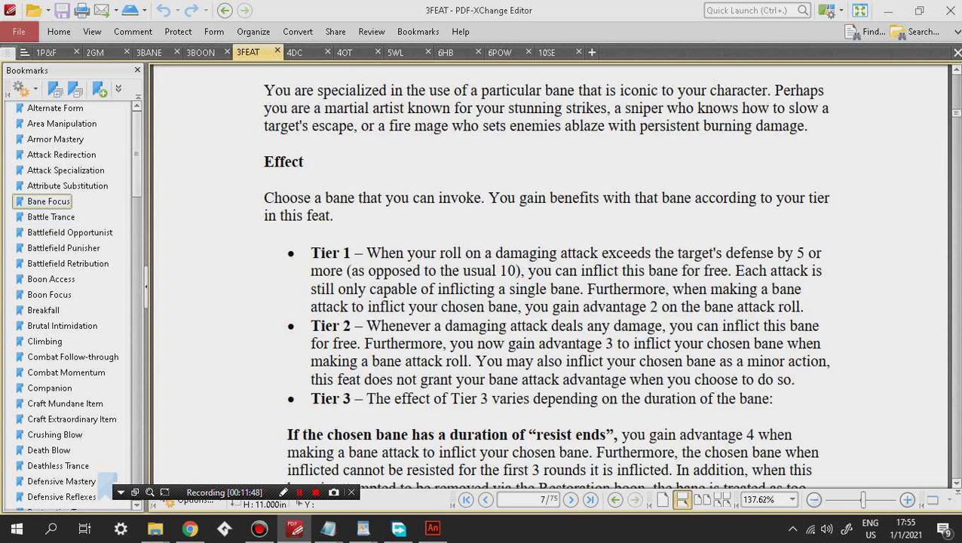
pyautogui.scroll(3, 546, 287)
pyautogui.scroll(-1, 547, 286)
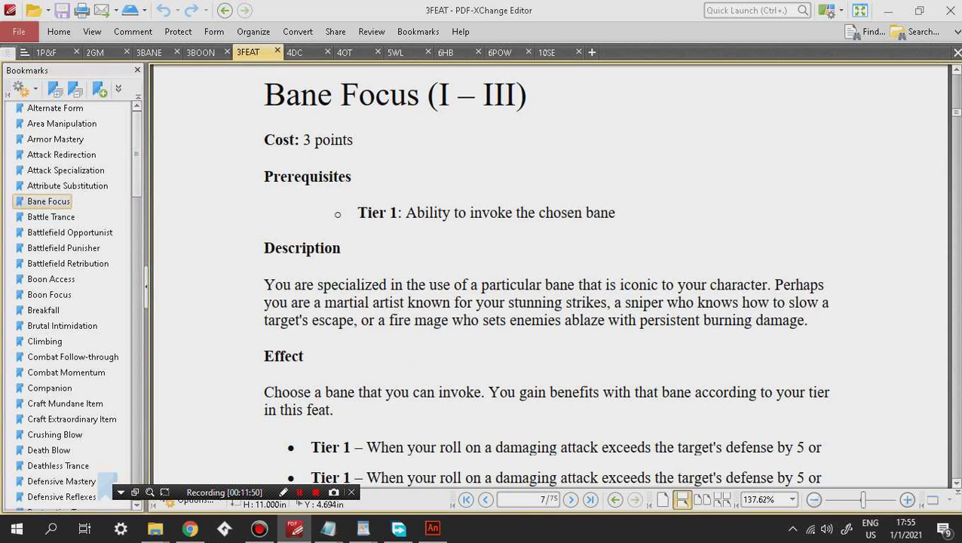
pyautogui.scroll(-3, 546, 286)
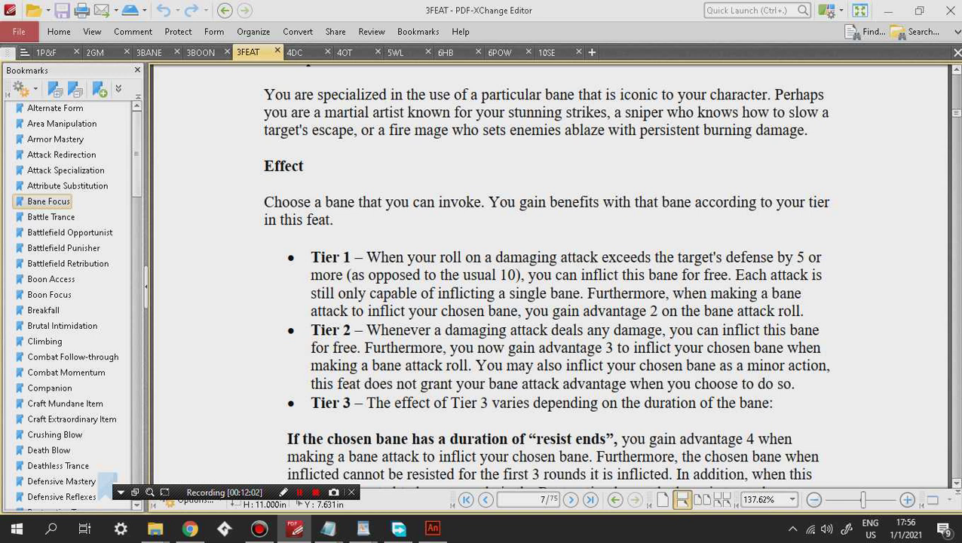
pyautogui.click(888, 9)
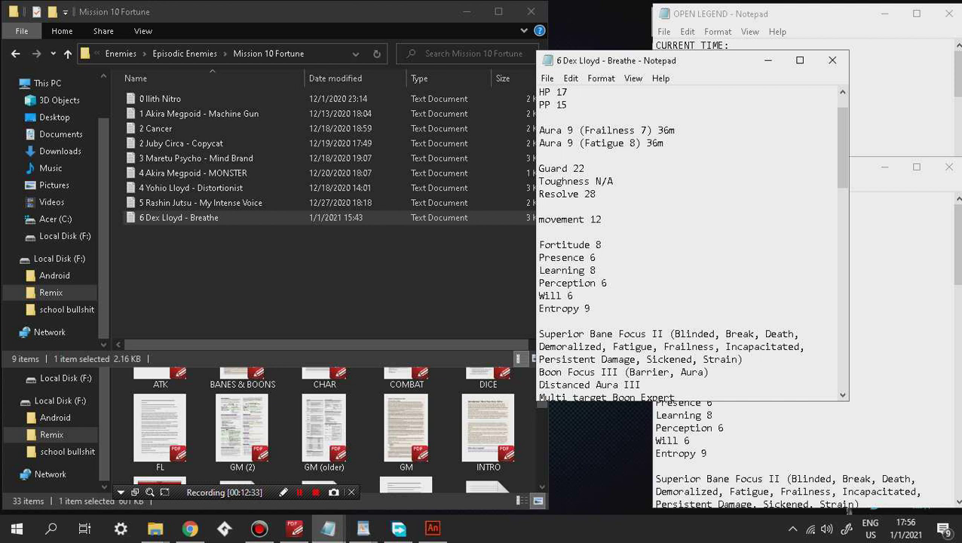
# Step: Examine the "Breathe" boss's defenses, attributes, feats and Lv7 techniques in the stat file
pyautogui.scroll(1, 842, 136)
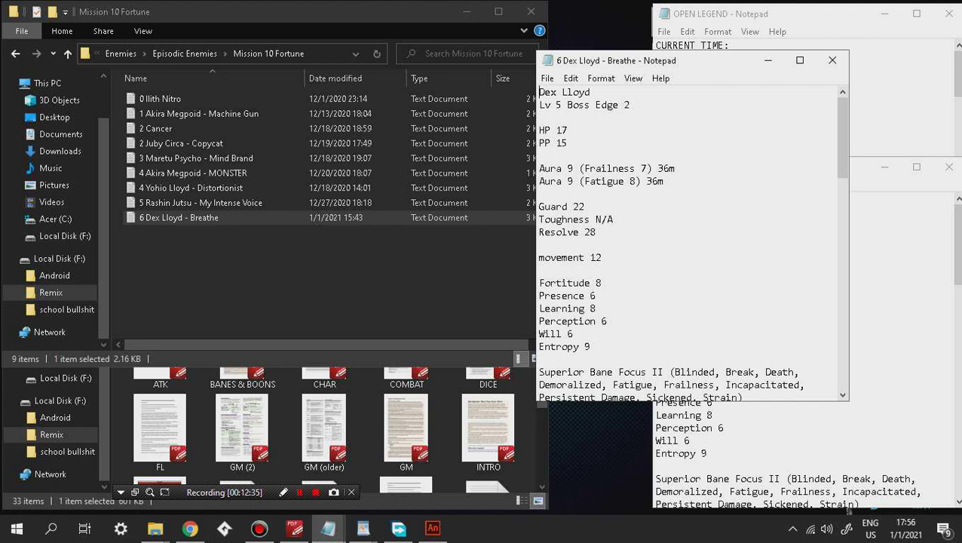
pyautogui.click(613, 219)
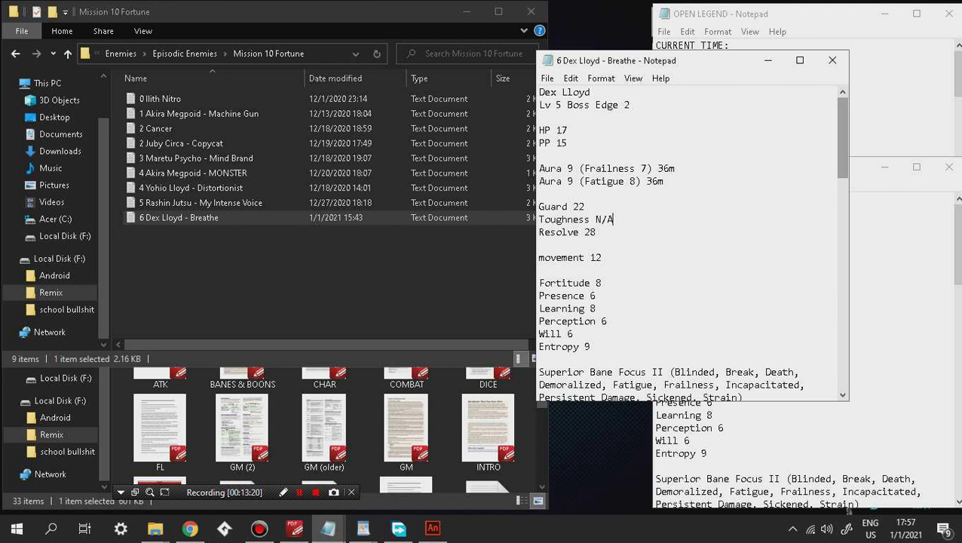
pyautogui.scroll(-3, 689, 241)
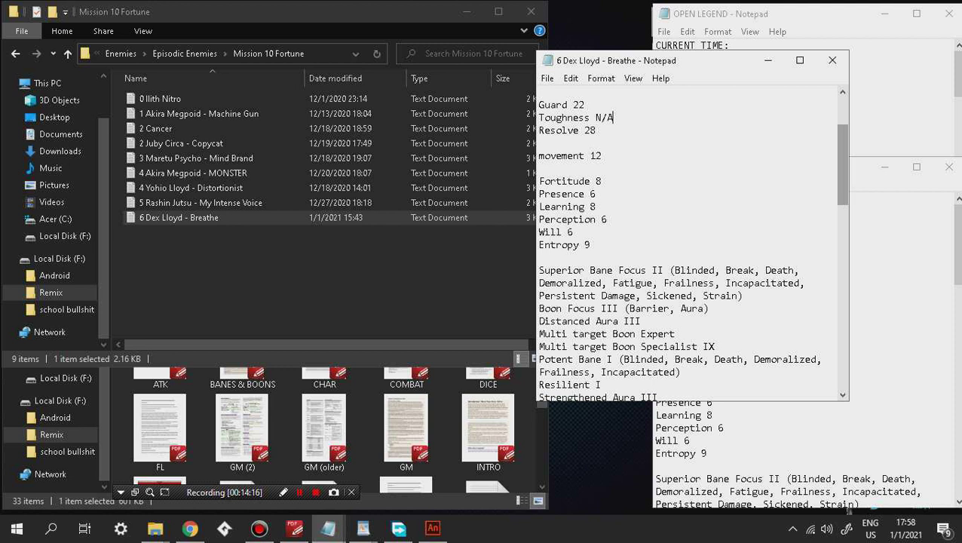
pyautogui.scroll(-2, 690, 242)
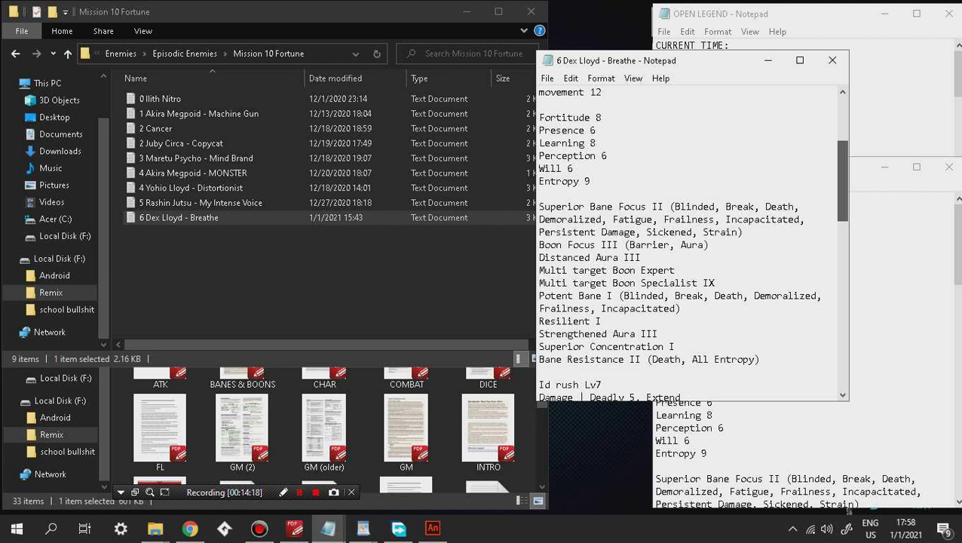
pyautogui.scroll(-2, 690, 241)
pyautogui.scroll(-2, 690, 241)
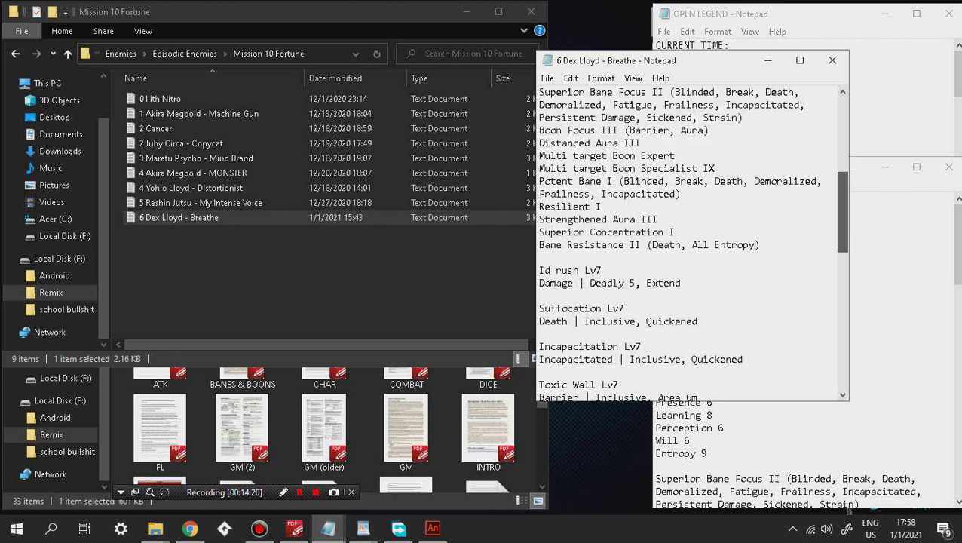
pyautogui.scroll(1, 689, 242)
pyautogui.scroll(-1, 690, 241)
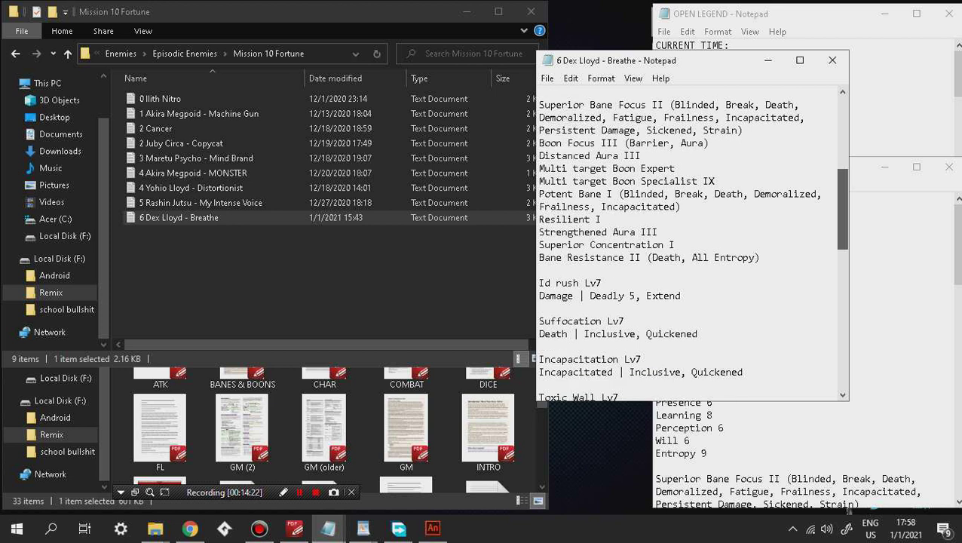
pyautogui.scroll(-1, 690, 241)
pyautogui.scroll(1, 689, 241)
pyautogui.scroll(-1, 689, 241)
pyautogui.scroll(1, 689, 242)
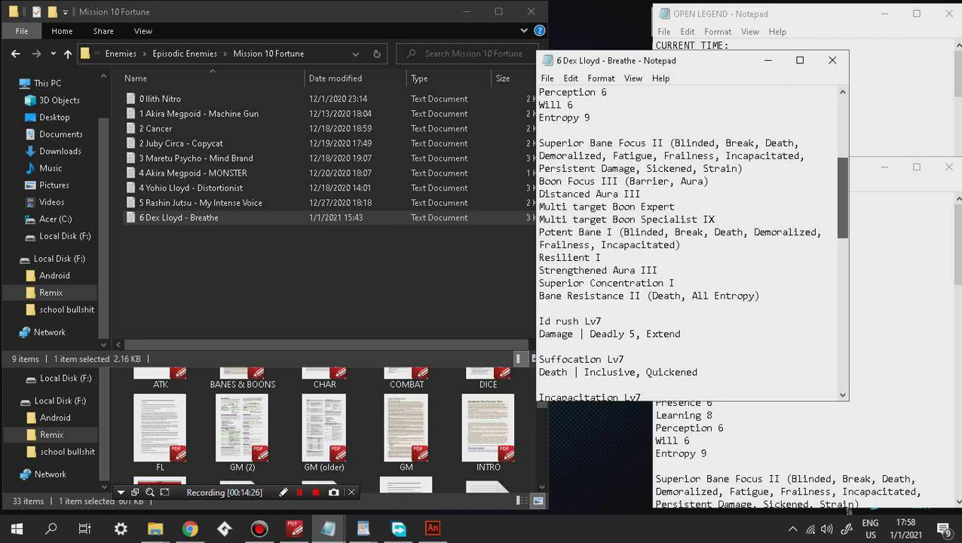
pyautogui.scroll(-1, 690, 241)
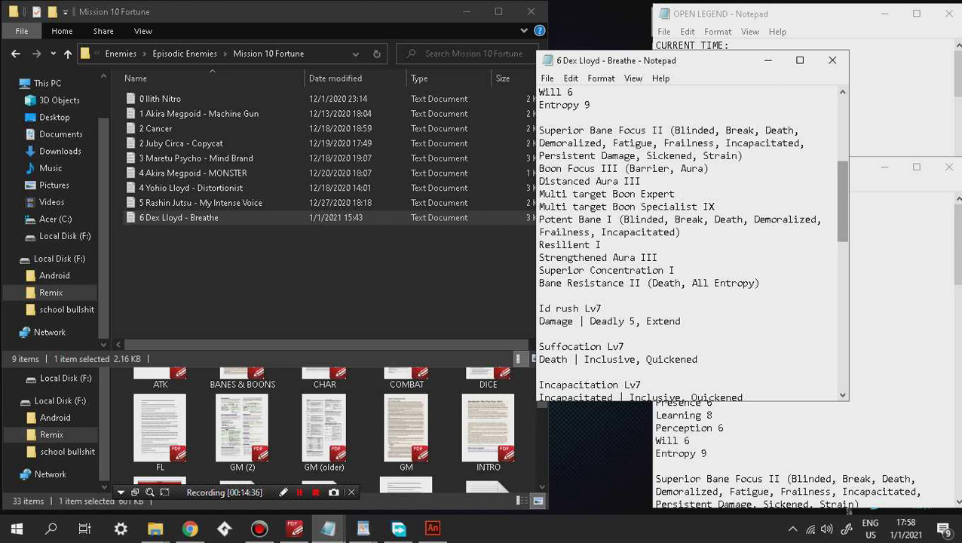
# Step: Add a tracking value of 1 after the "PP 15" entry in the "Breathe" boss's stat file
pyautogui.moveTo(842, 200); pyautogui.dragTo(843, 136)
pyautogui.click(567, 142)
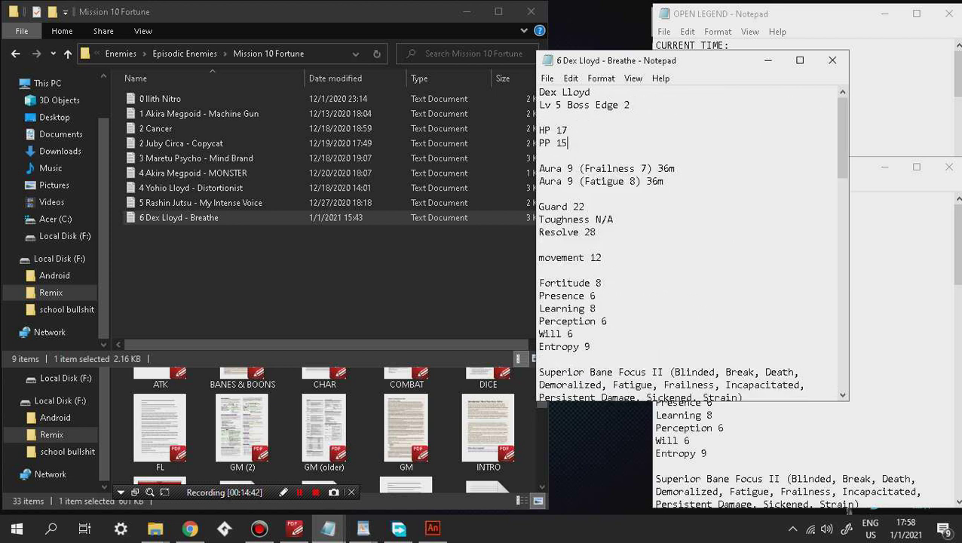
pyautogui.write('1')
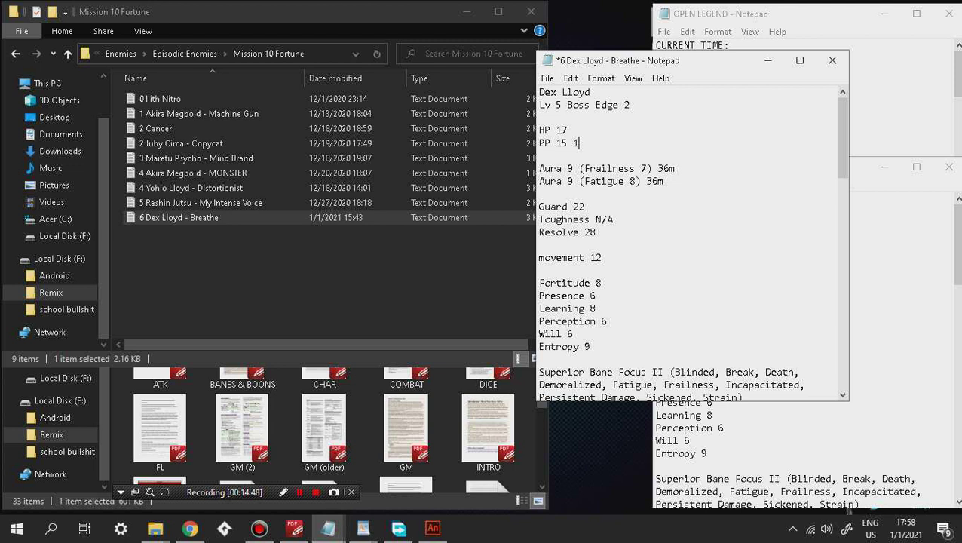
# Step: Review the "Breathe" boss's Lv7 techniques and feats, and return to the opening stats
pyautogui.moveTo(842, 137); pyautogui.dragTo(842, 241)
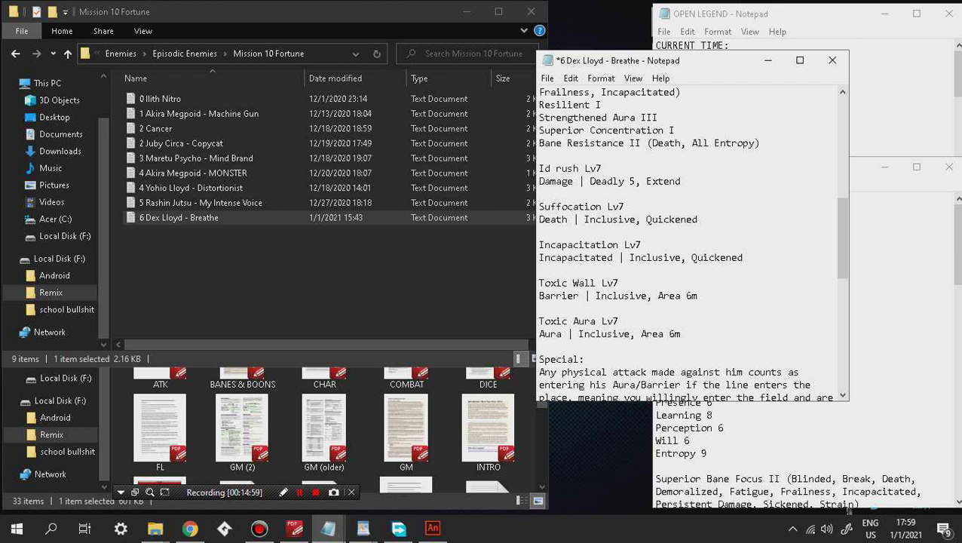
pyautogui.moveTo(842, 238); pyautogui.dragTo(842, 185)
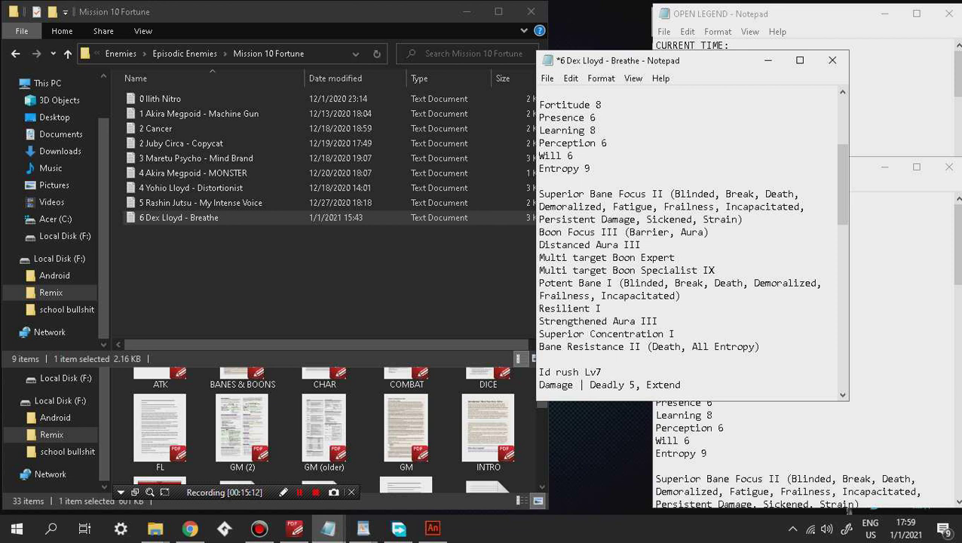
pyautogui.scroll(1, 691, 249)
pyautogui.scroll(4, 689, 242)
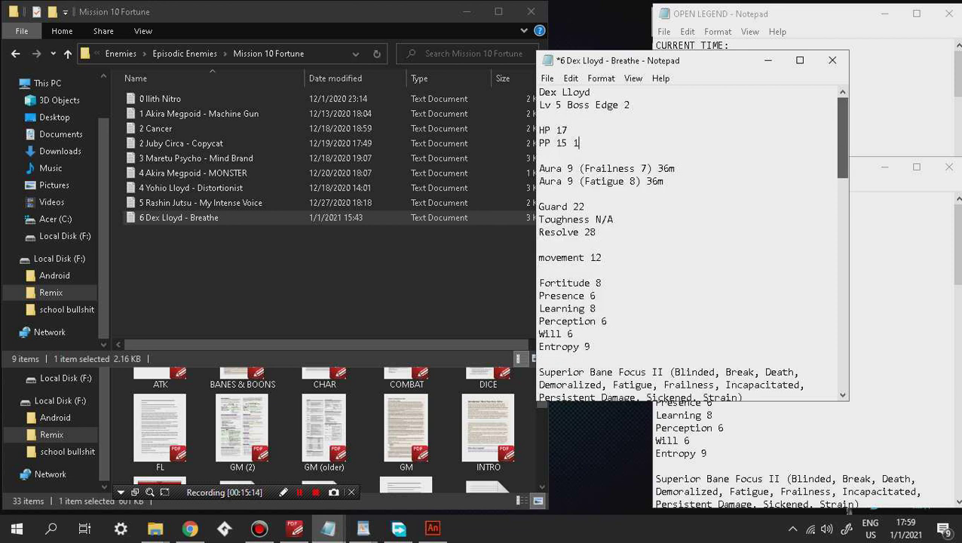
# Step: Study the boss's feat list from Superior Bane Focus II to Bane Resistance II, and recheck the attributes, defenses and auras
pyautogui.scroll(-4, 689, 241)
pyautogui.scroll(-3, 689, 241)
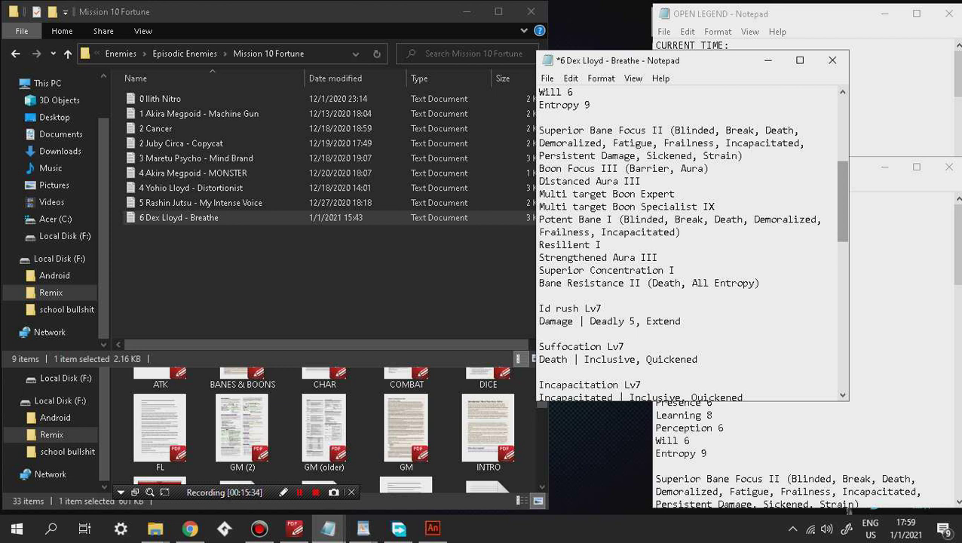
pyautogui.press('Up')
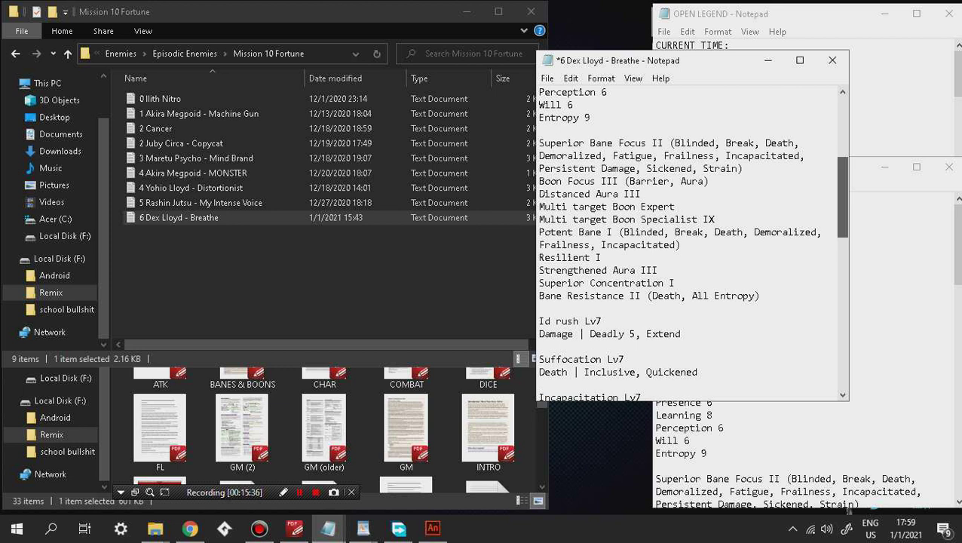
pyautogui.press('Down')
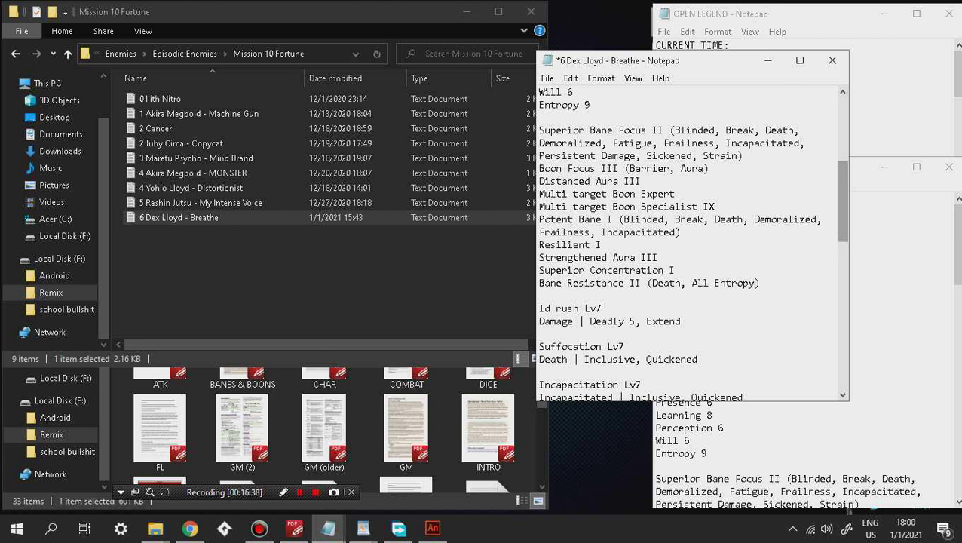
pyautogui.press('Up')
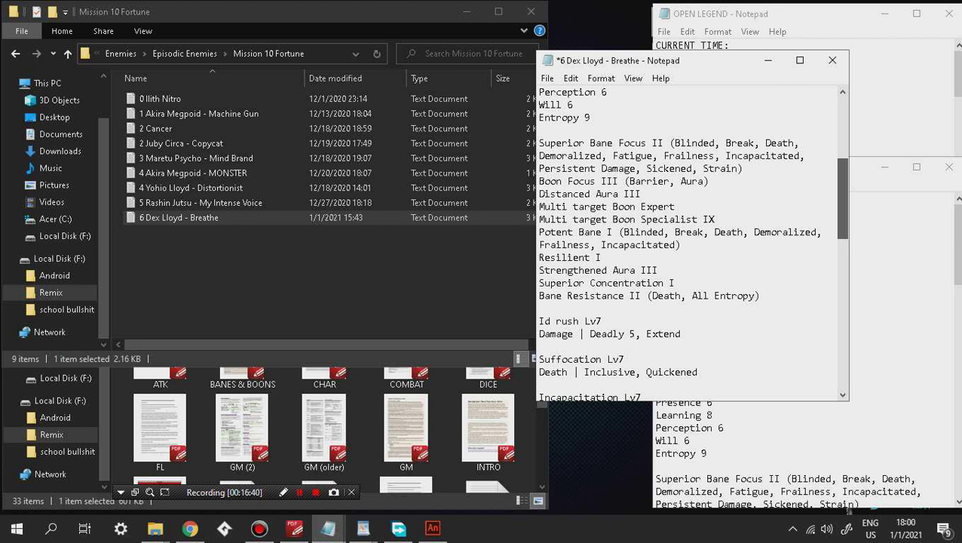
pyautogui.press('Up')
pyautogui.press('Up')
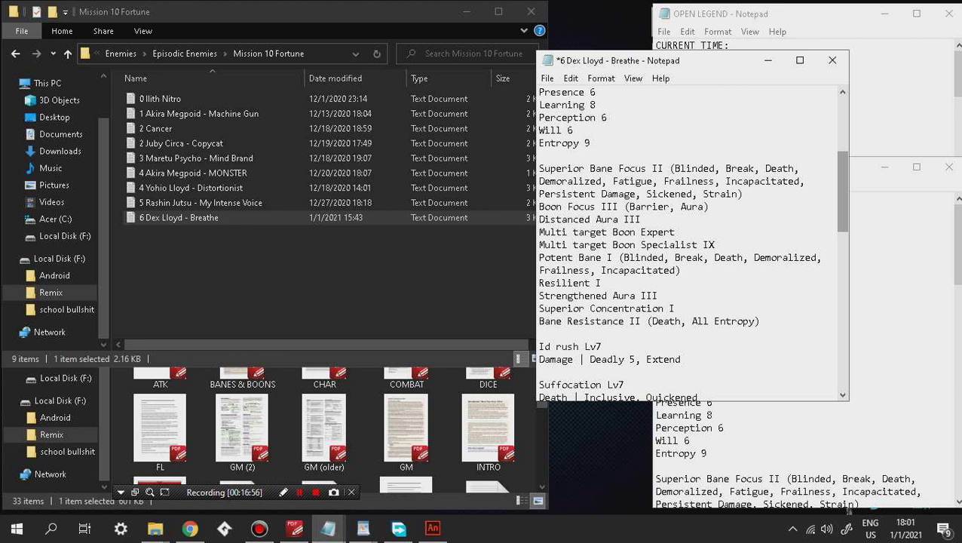
pyautogui.scroll(3, 687, 241)
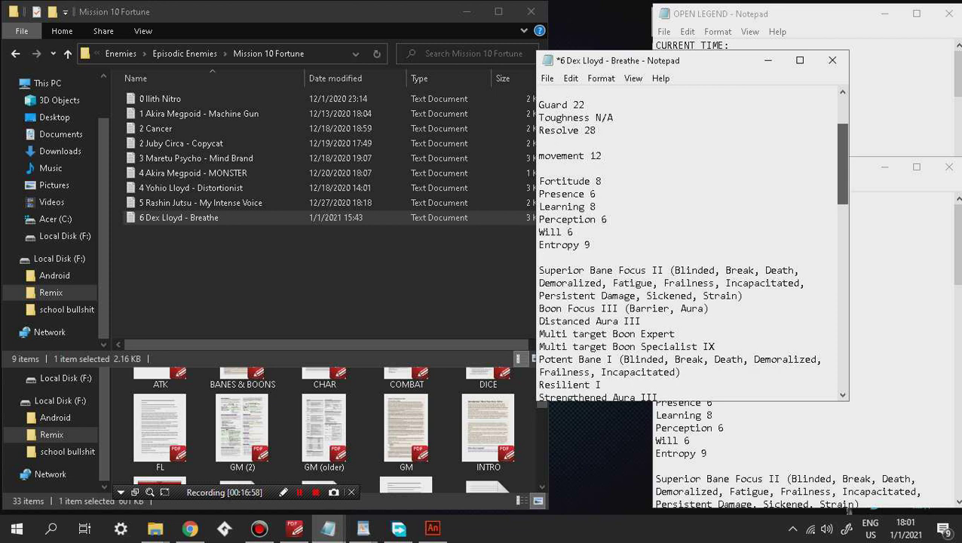
pyautogui.scroll(2, 688, 241)
pyautogui.scroll(1, 687, 241)
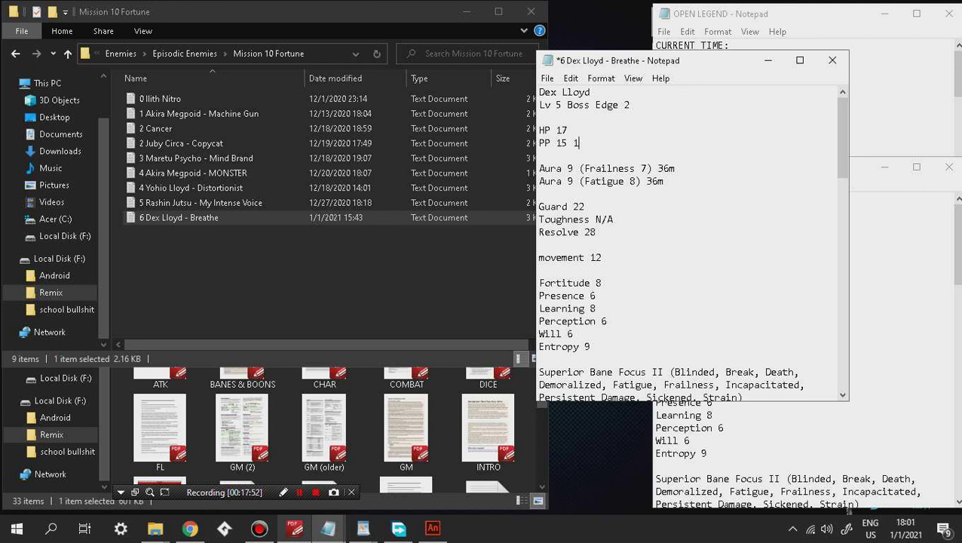
# Step: Switch to PDF-XChange Editor, read the Fatigued bane's levels in the 3BANE document, and return to the Notepad stat file
pyautogui.click(293, 529)
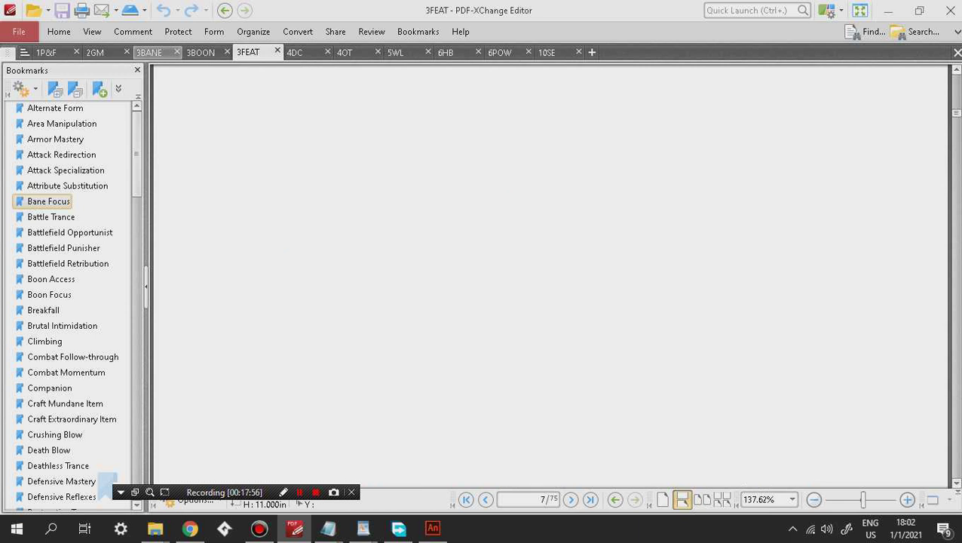
pyautogui.click(148, 52)
pyautogui.click(31, 107)
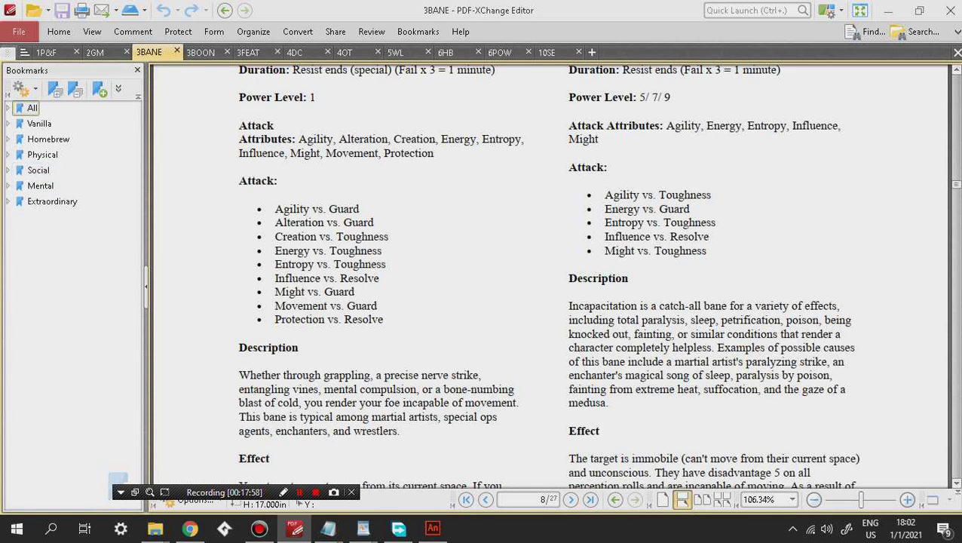
pyautogui.press('Right')
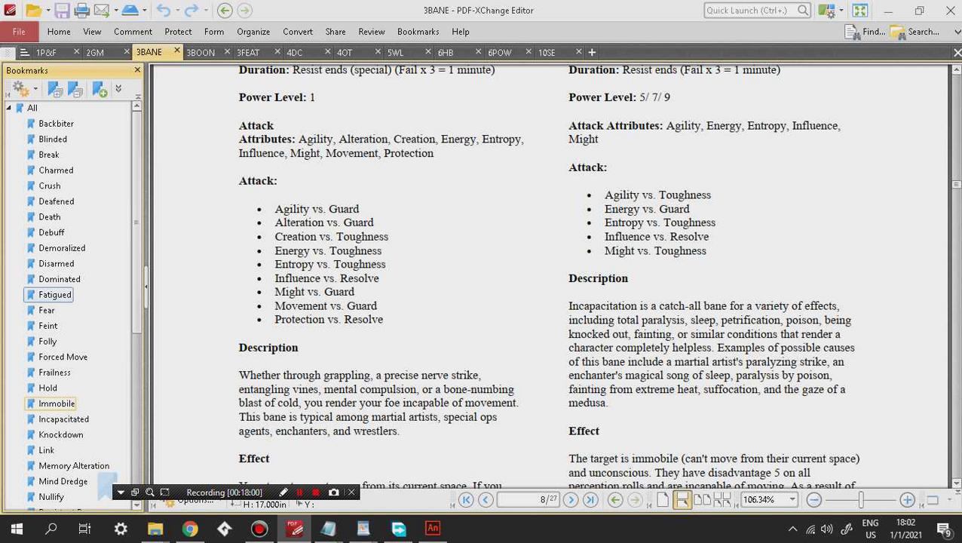
pyautogui.click(55, 294)
pyautogui.scroll(-3, 550, 275)
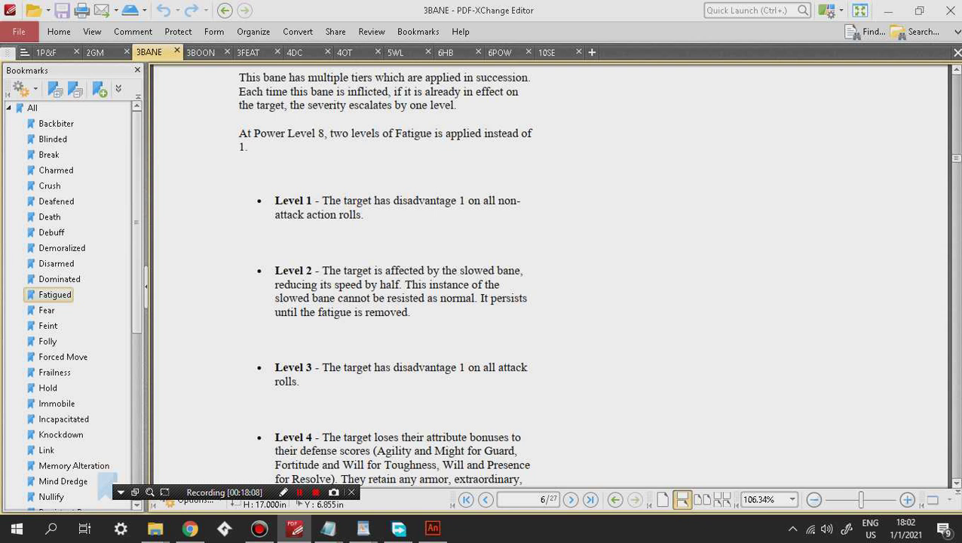
pyautogui.hotkey('alt', 'Tab')
pyautogui.press('alt')
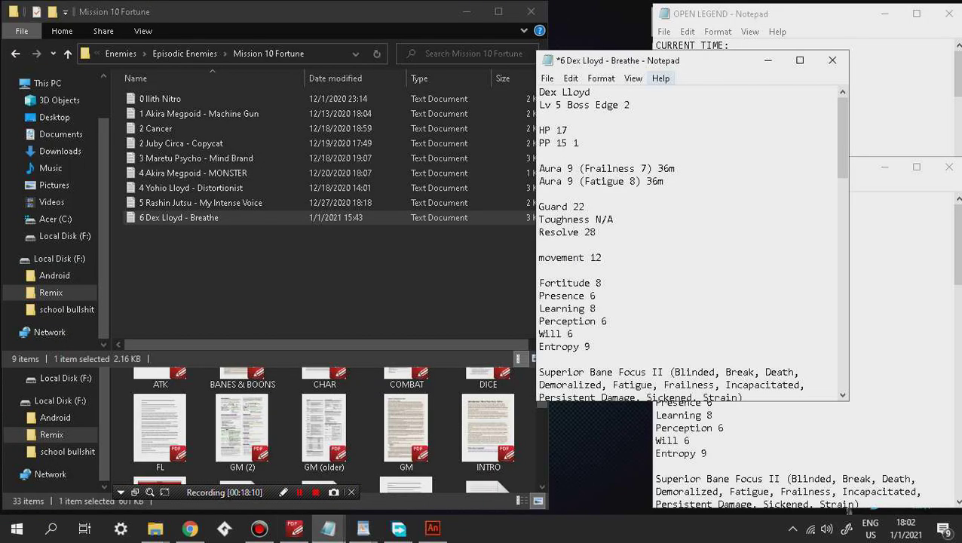
# Step: Consult the Hit Counter Damage Table in PDF-XChange Editor's 2GM document, and add 5 after the boss's "HP 17" entry in Notepad
pyautogui.press('alt')
pyautogui.press('Up')
pyautogui.hotkey('alt', 'Tab')
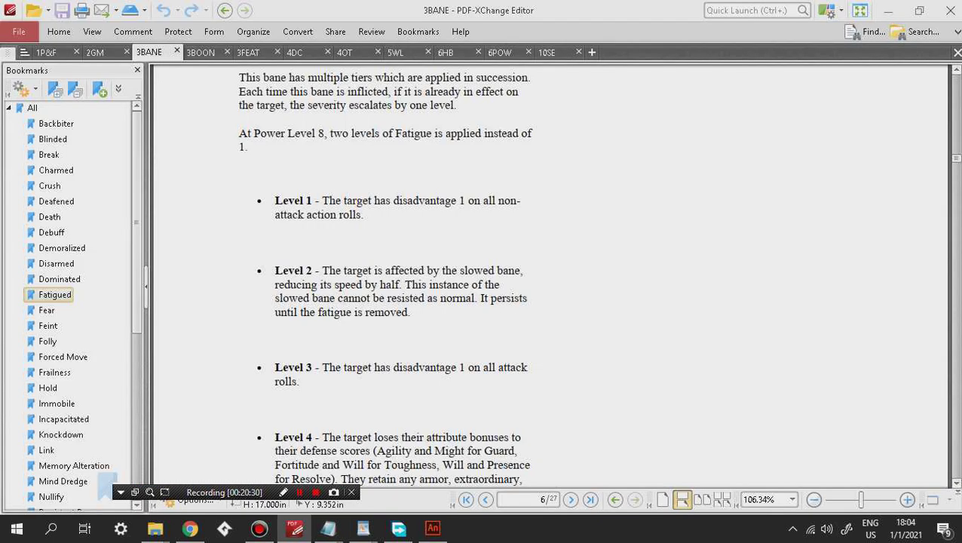
pyautogui.click(95, 52)
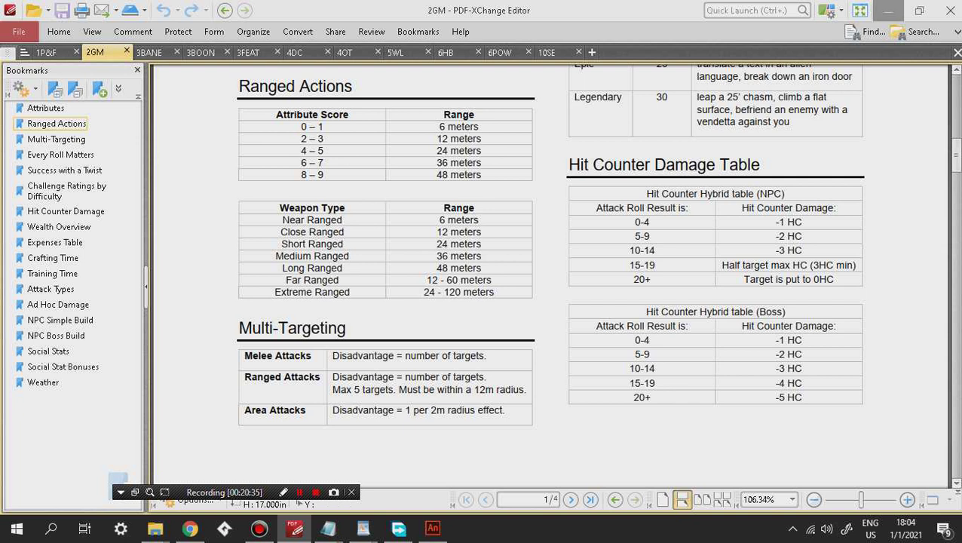
pyautogui.click(887, 11)
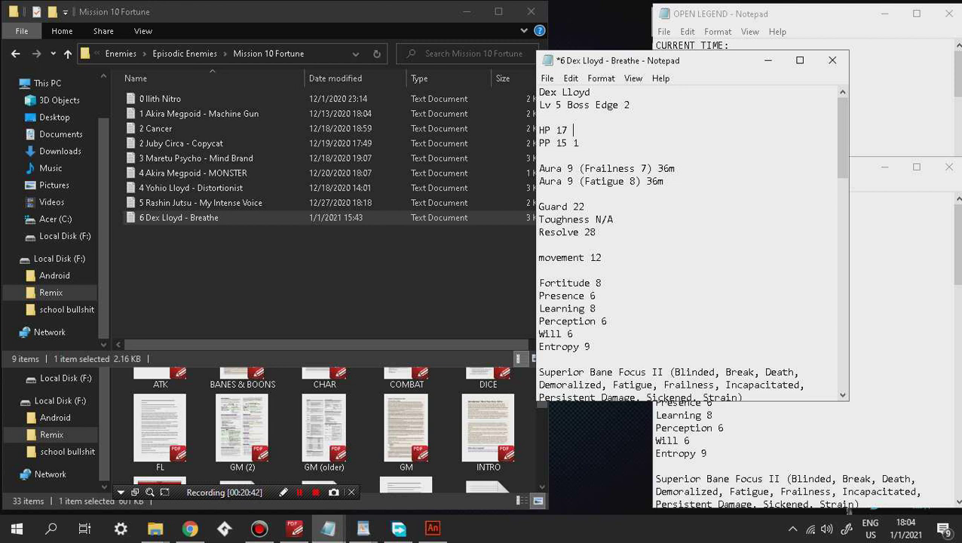
pyautogui.write('5')
# Step: Check the boss's auras, defenses, movement and attributes in the stat file
pyautogui.scroll(-3, 689, 241)
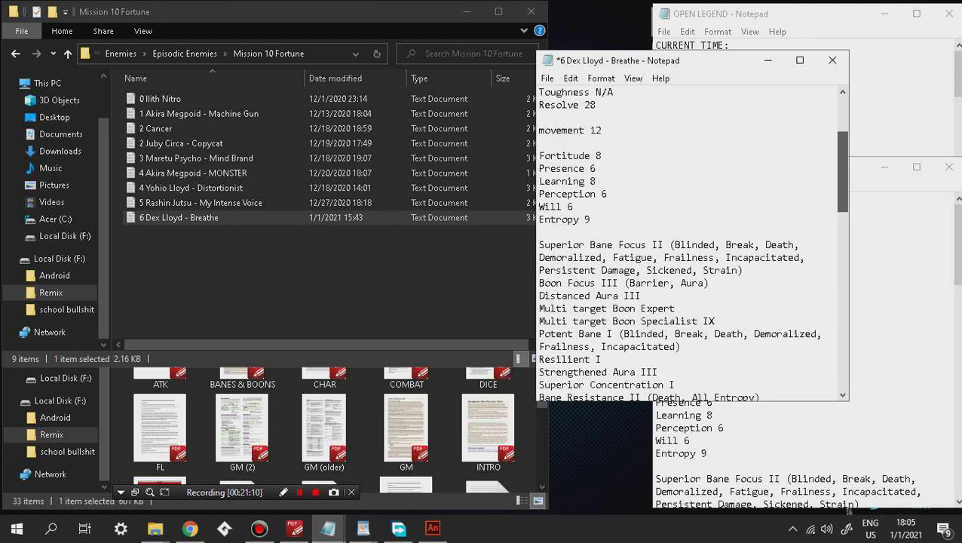
pyautogui.scroll(3, 690, 241)
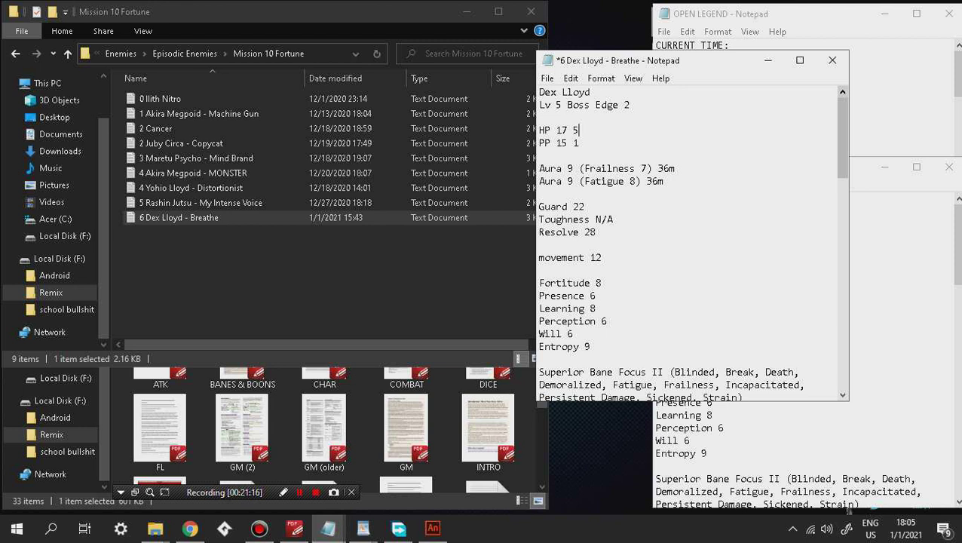
pyautogui.scroll(-1, 690, 241)
pyautogui.scroll(-1, 690, 242)
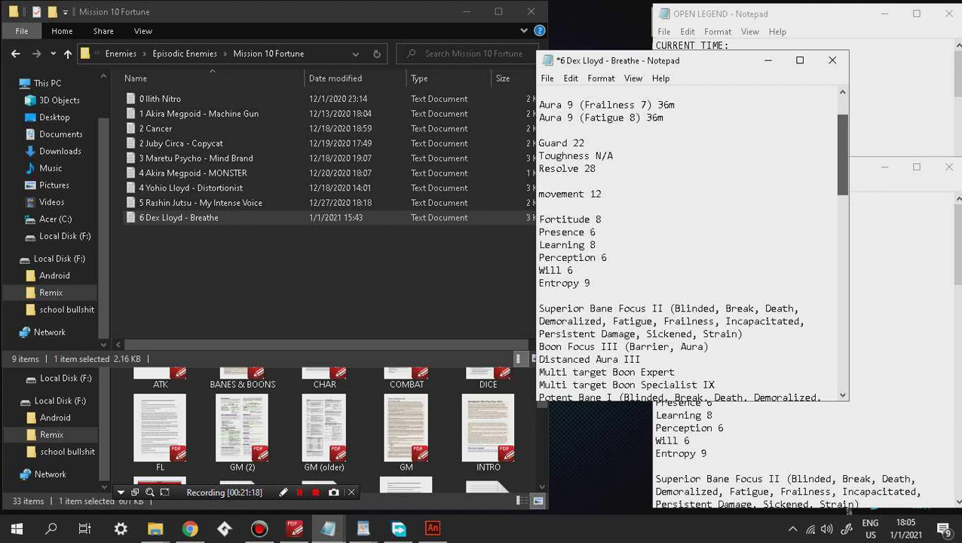
pyautogui.scroll(-1, 690, 241)
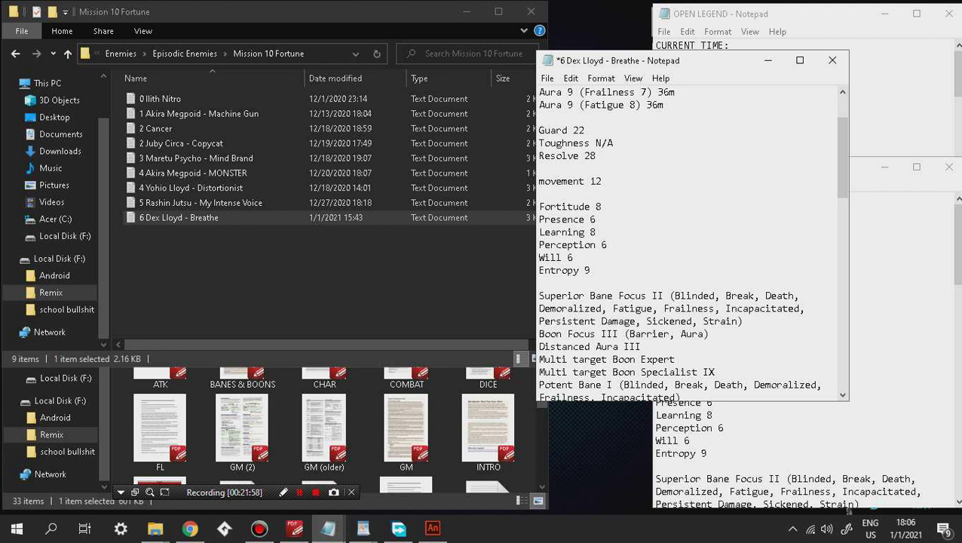
# Step: Switch to PDF-XChange Editor, examine Fatigued levels 1 to 5 in the 3BANE document, and return to the Notepad stat file
pyautogui.hotkey('alt', 'Tab')
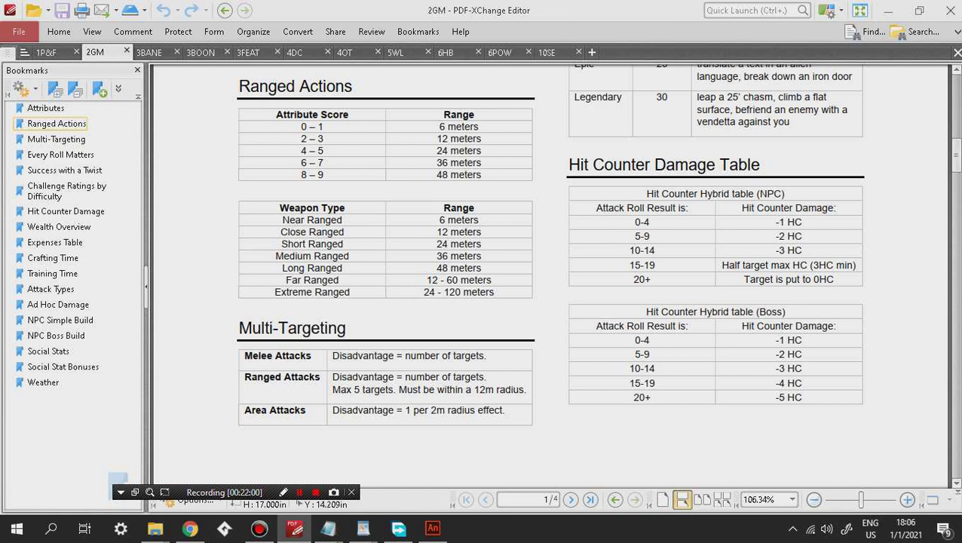
pyautogui.click(149, 52)
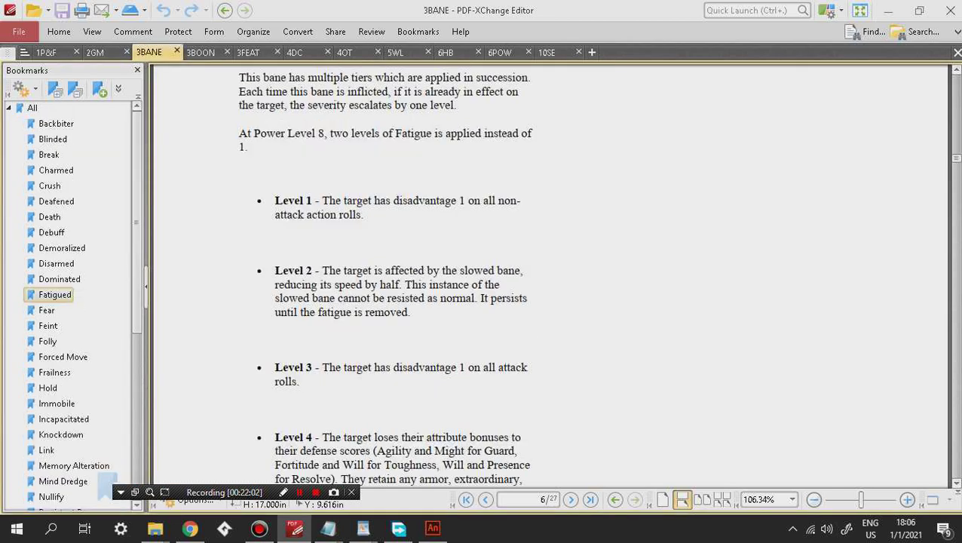
pyautogui.scroll(-3, 550, 275)
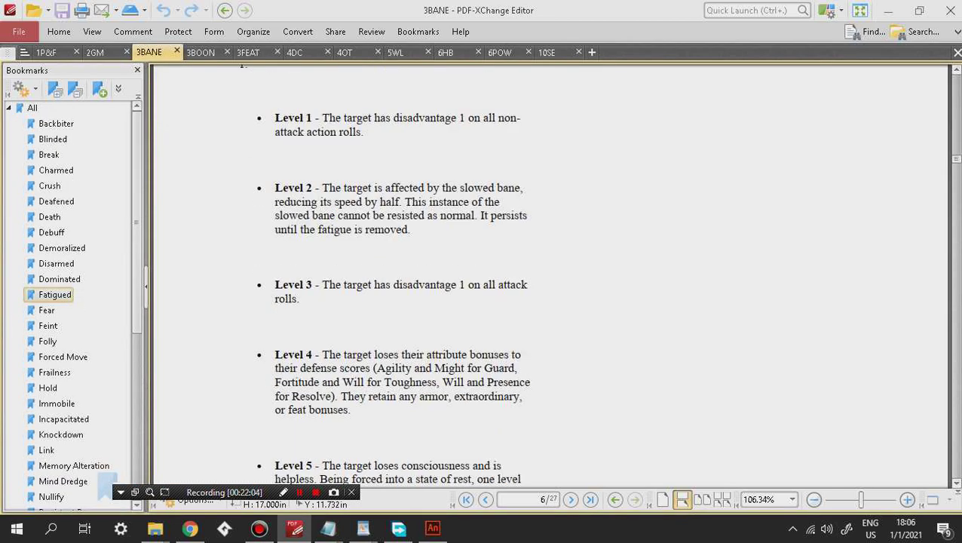
pyautogui.scroll(-1, 551, 275)
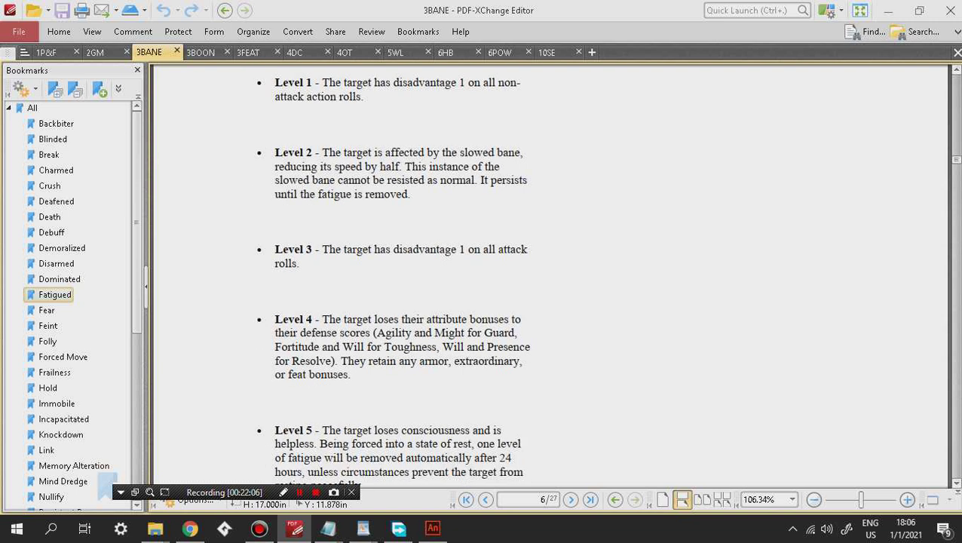
pyautogui.scroll(-1, 550, 275)
pyautogui.scroll(2, 550, 275)
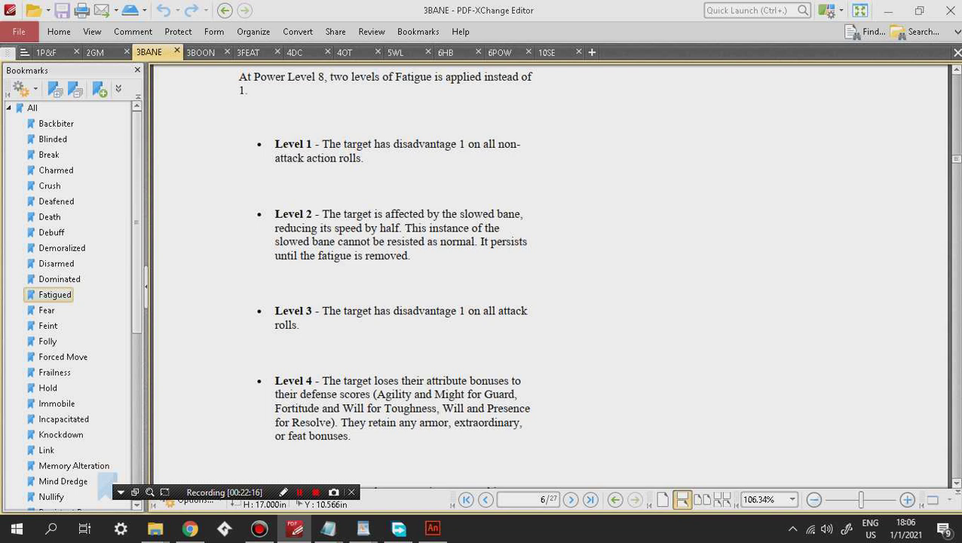
pyautogui.scroll(-1, 550, 278)
pyautogui.scroll(-1, 392, 287)
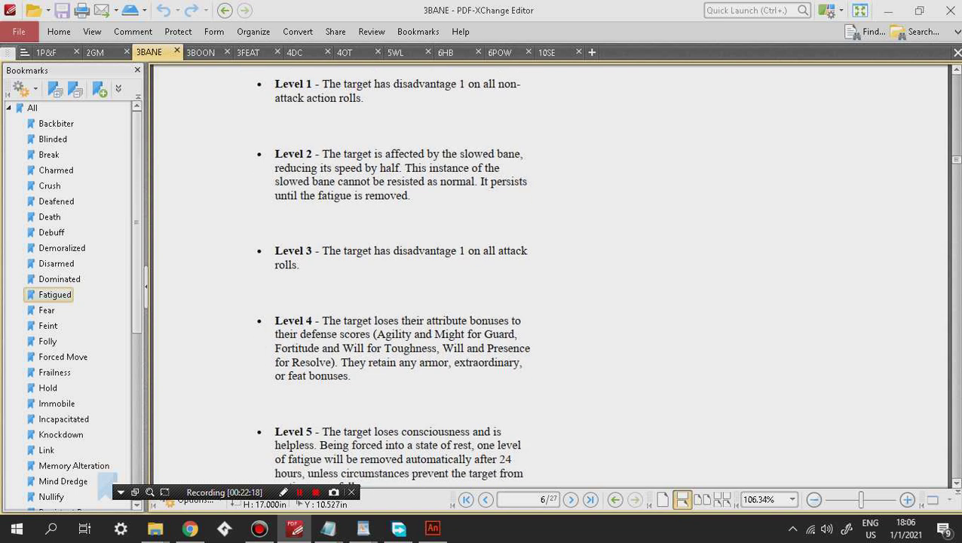
pyautogui.scroll(-1, 392, 279)
pyautogui.scroll(-1, 550, 279)
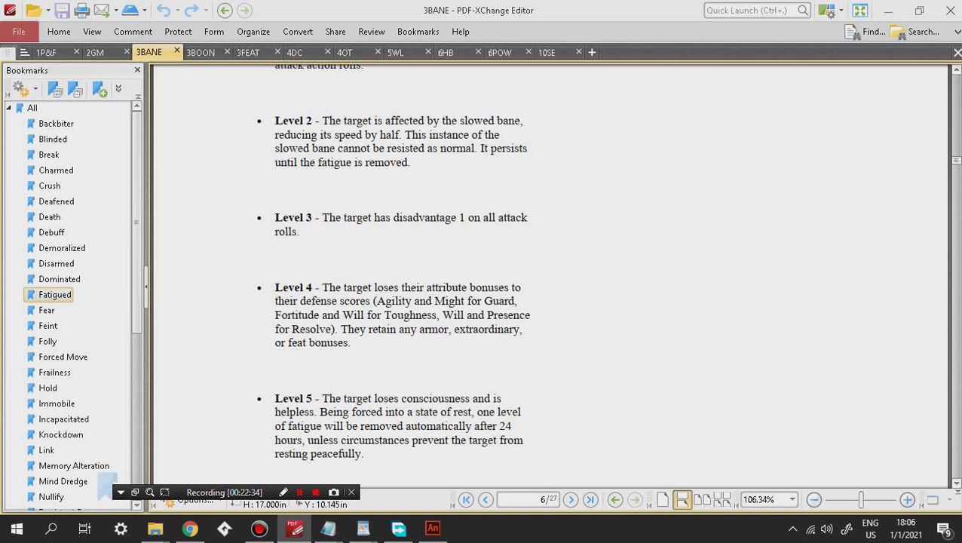
pyautogui.hotkey('alt', 'Tab')
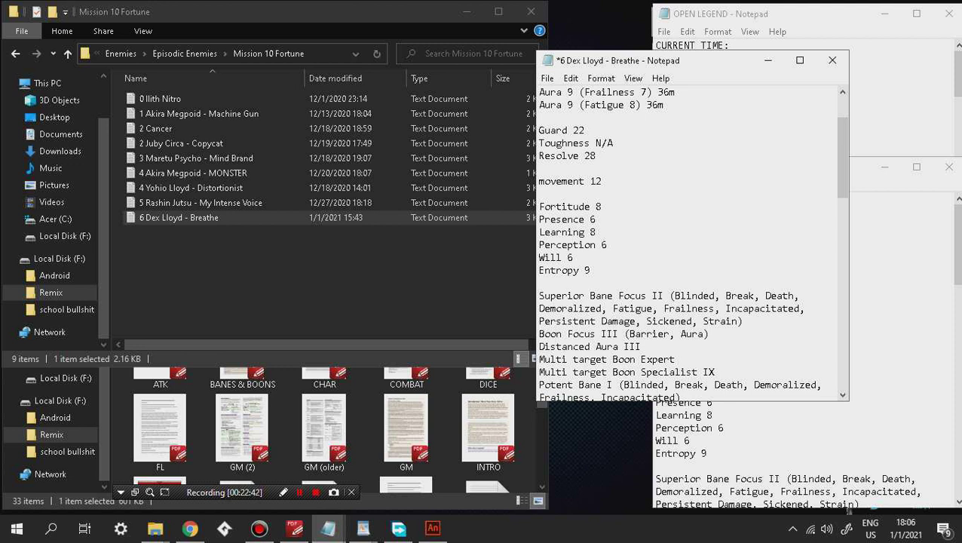
# Step: Change the tracking value after the boss's "PP 15" entry to 2, and check the defenses and feats below
pyautogui.moveTo(842, 157)
pyautogui.mouseDown()
pyautogui.moveTo(842, 239)
pyautogui.moveTo(842, 138)
pyautogui.mouseUp()
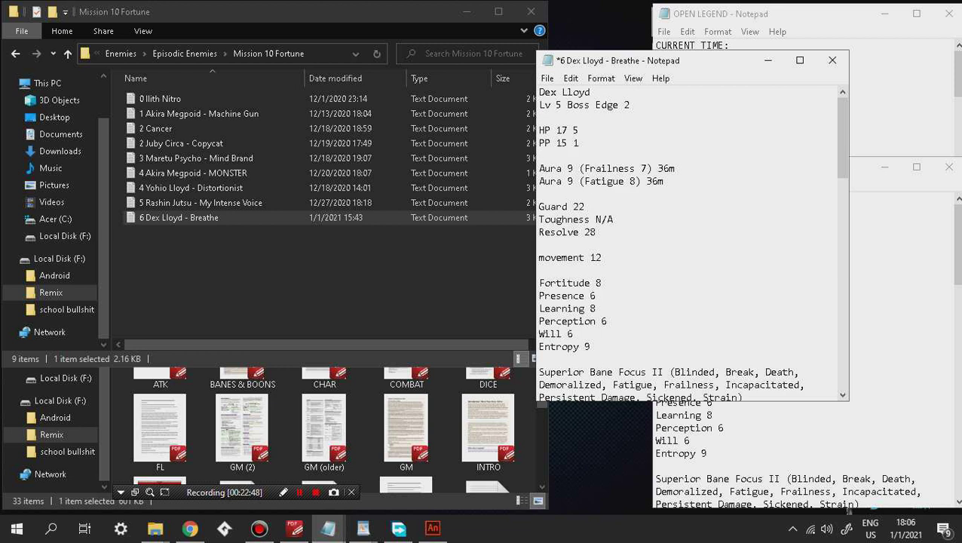
pyautogui.click(578, 143)
pyautogui.press('BackSpace')
pyautogui.write('2')
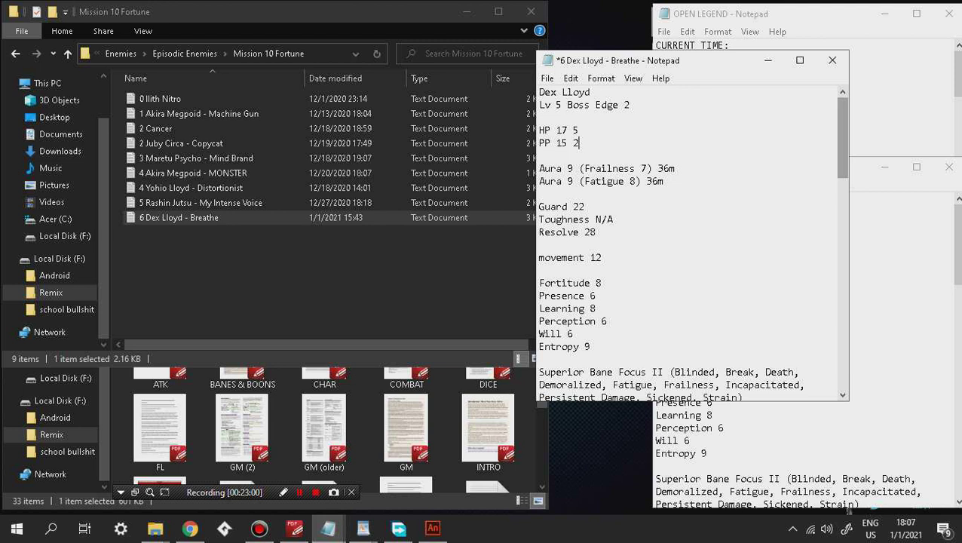
pyautogui.moveTo(842, 137); pyautogui.dragTo(842, 160)
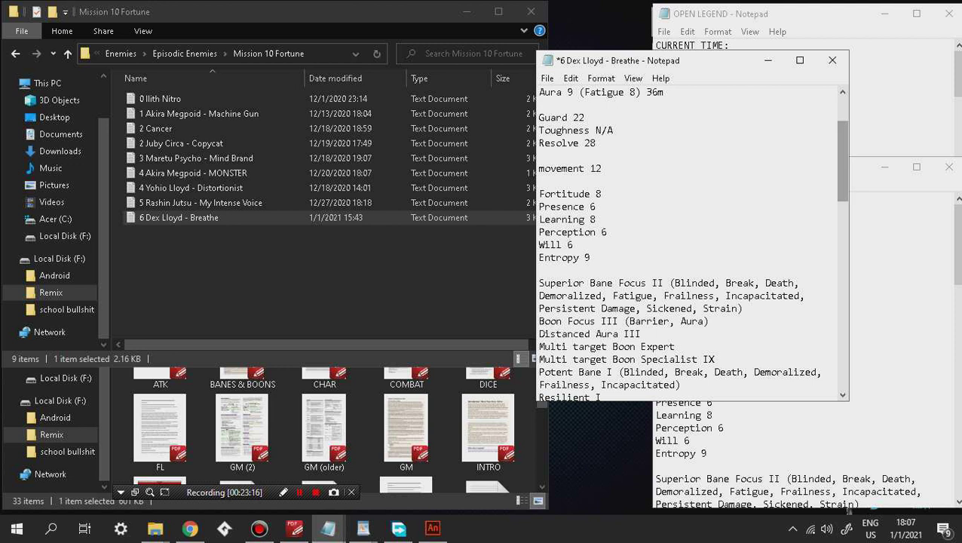
# Step: Examine the boss's auras, defenses, attributes, feats and Lv7 attack entries in the stat file
pyautogui.scroll(-3, 841, 162)
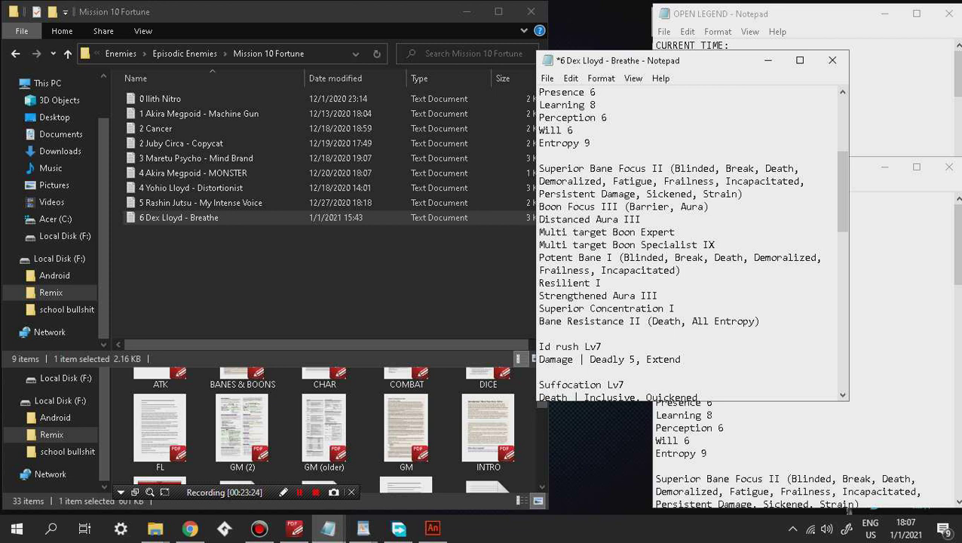
pyautogui.write('2')
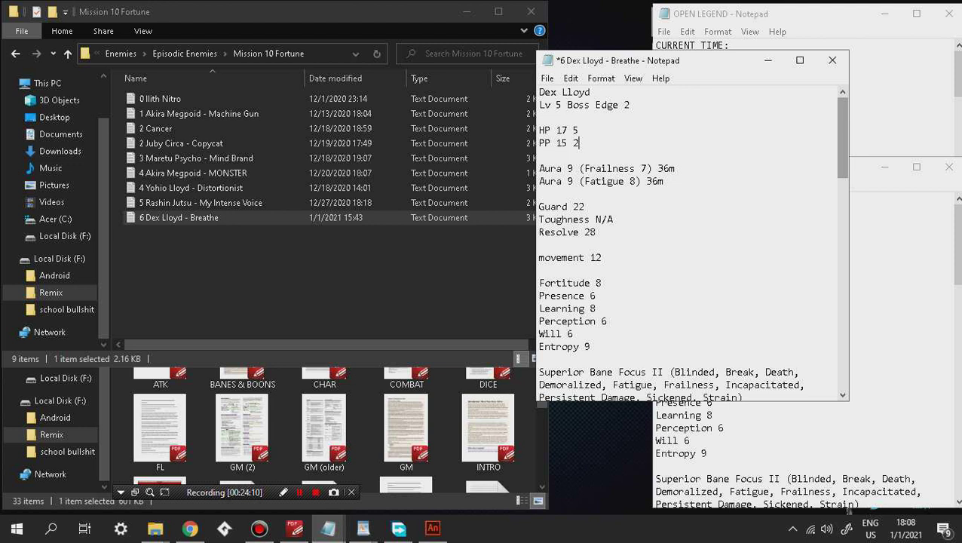
pyautogui.scroll(-1, 692, 245)
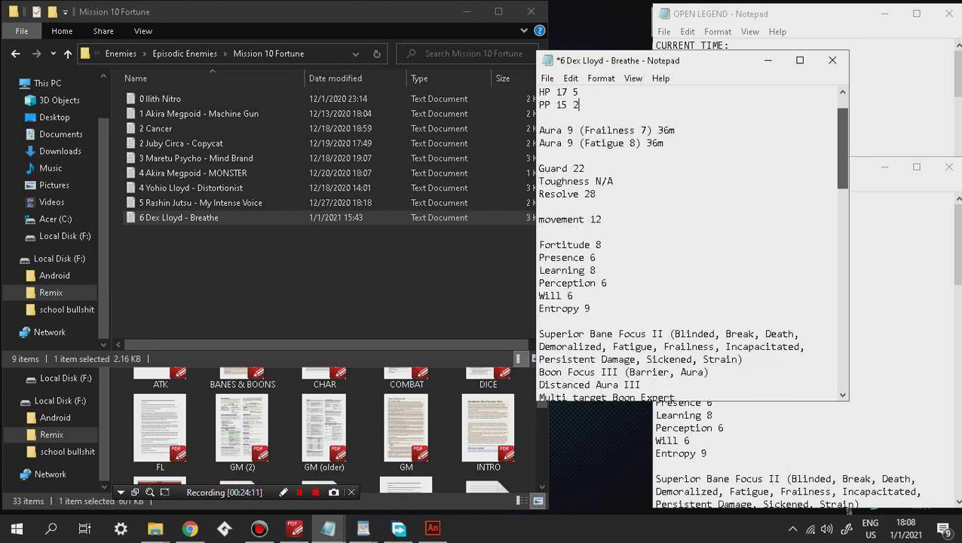
pyautogui.scroll(-3, 692, 245)
pyautogui.scroll(-1, 692, 245)
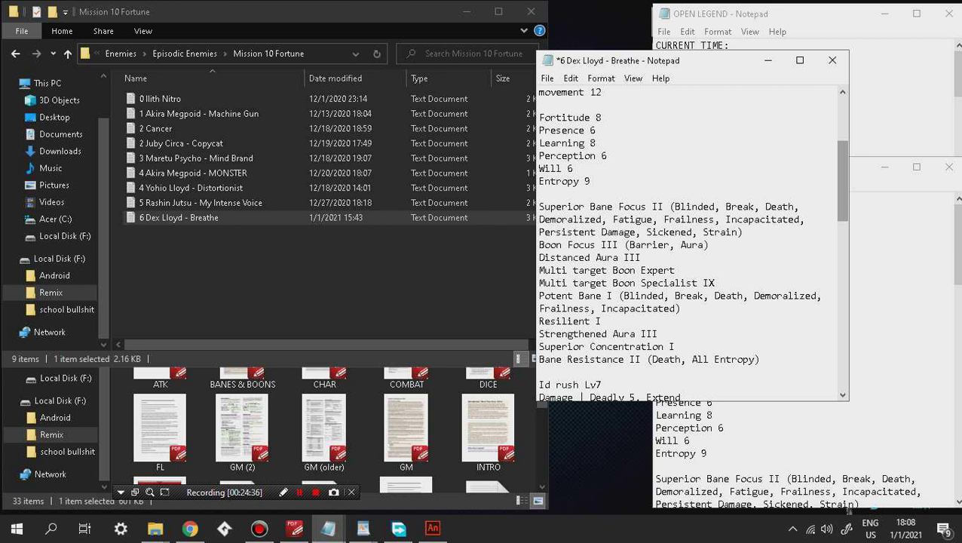
pyautogui.scroll(-2, 688, 245)
pyautogui.scroll(-1, 688, 245)
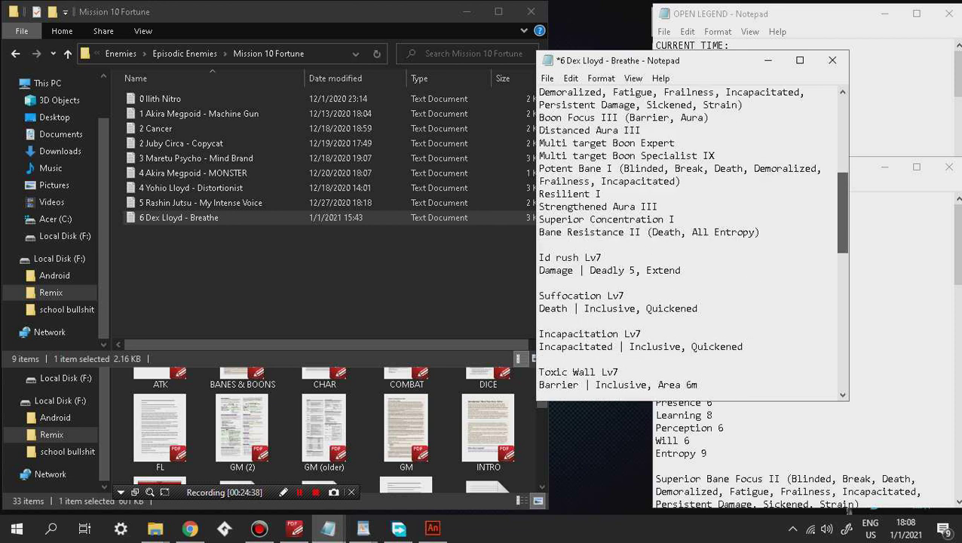
pyautogui.scroll(2, 687, 245)
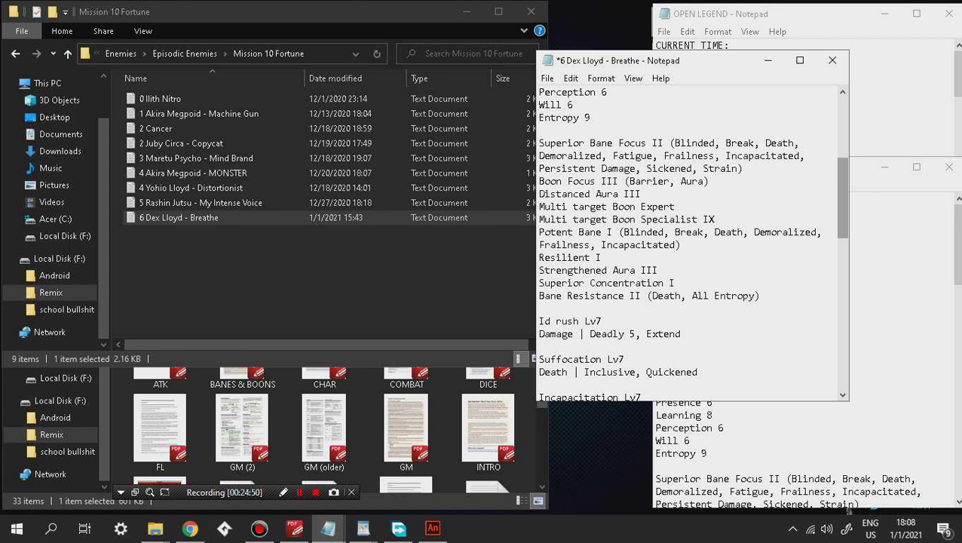
pyautogui.write('2')
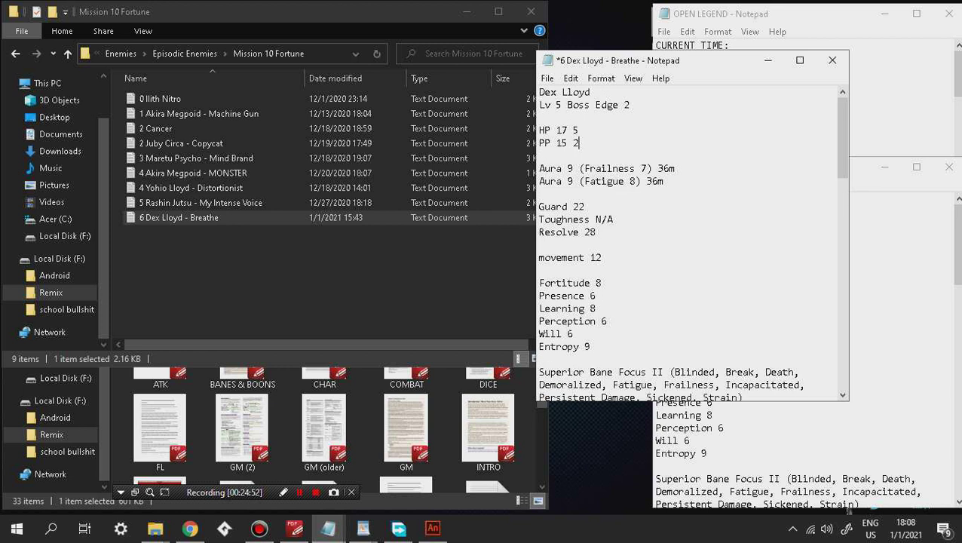
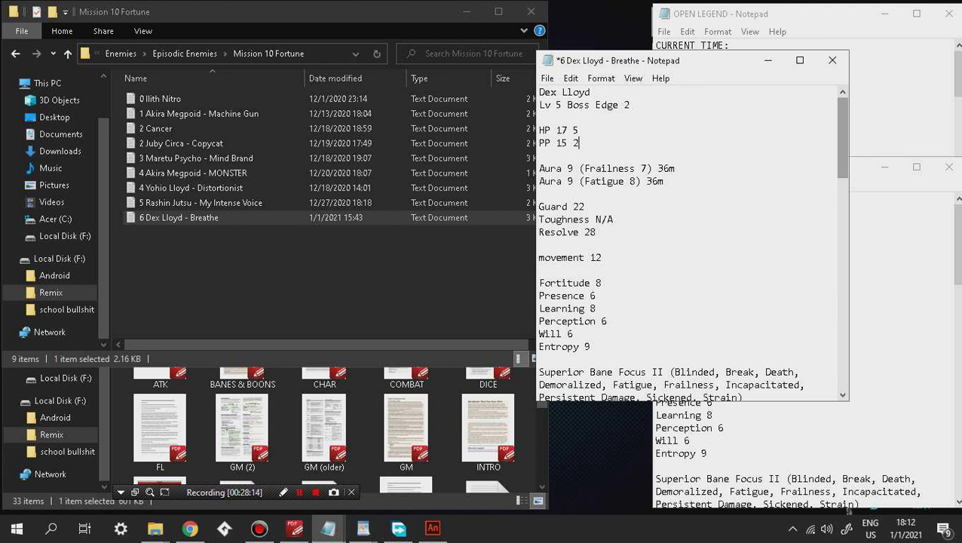
pyautogui.scroll(-2, 841, 136)
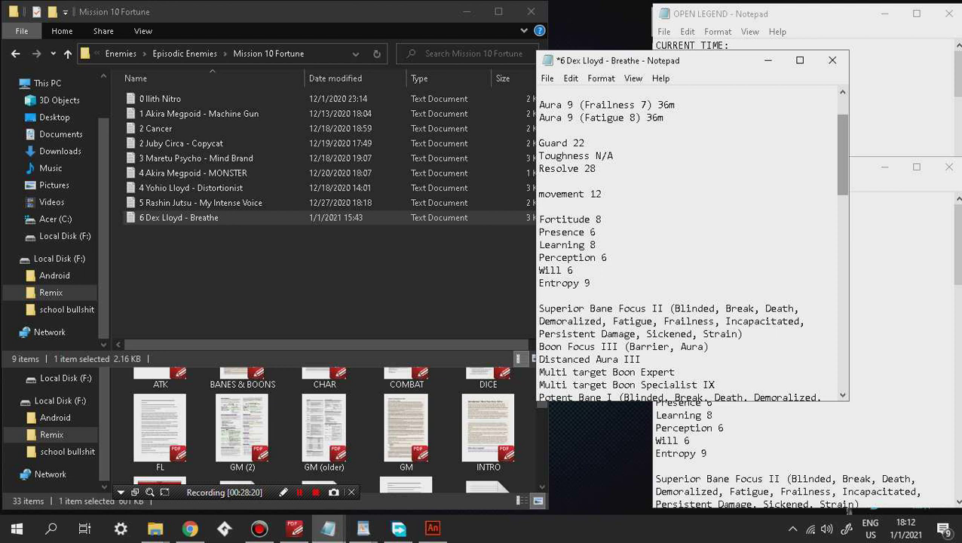
pyautogui.scroll(2, 689, 242)
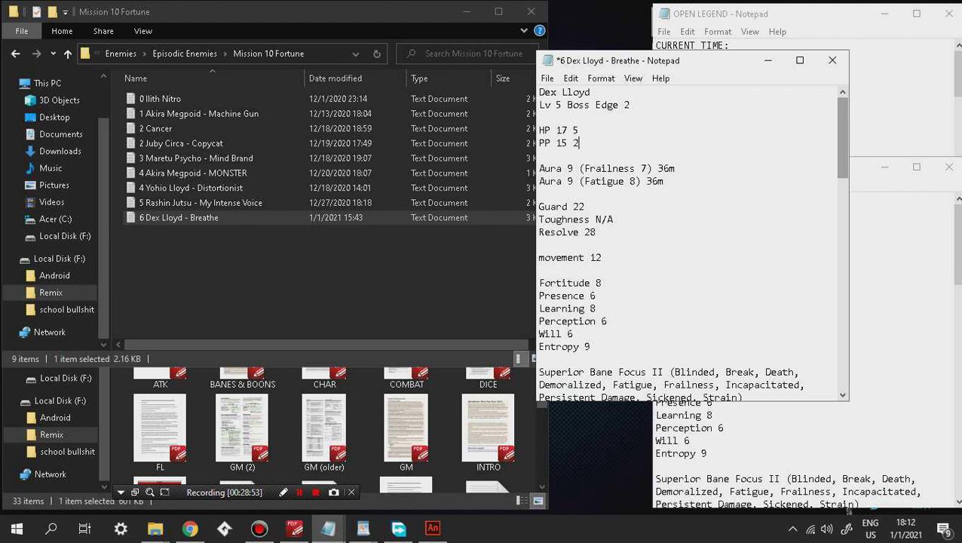
# Step: Replace the tracking value after the boss's "HP 17" entry with "(2) 8", checking the Fatigued levels in PDF-XChange Editor's 3BANE document before returning to Notepad
pyautogui.press('Up')
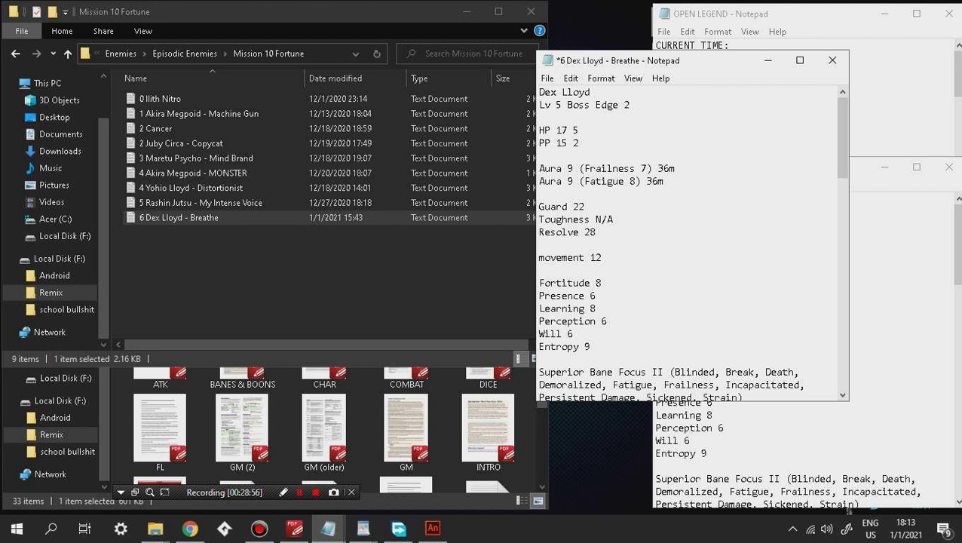
pyautogui.moveTo(842, 137)
pyautogui.mouseDown()
pyautogui.moveTo(841, 255)
pyautogui.moveTo(842, 137)
pyautogui.mouseUp()
pyautogui.click(577, 130)
pyautogui.write('( 2')
pyautogui.press('Right')
pyautogui.write('b')
pyautogui.press('BackSpace')
pyautogui.press('Delete')
pyautogui.write('8')
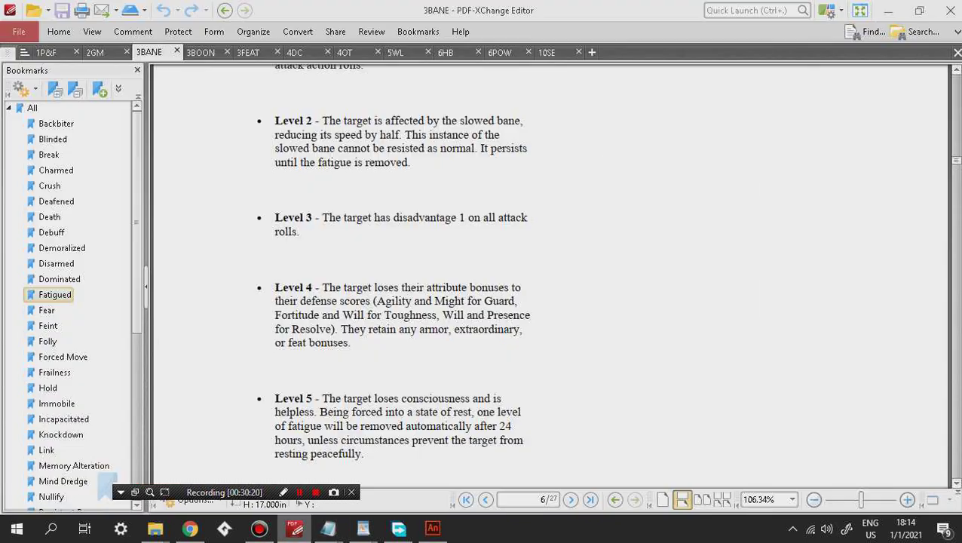
pyautogui.hotkey('alt', 'Tab')
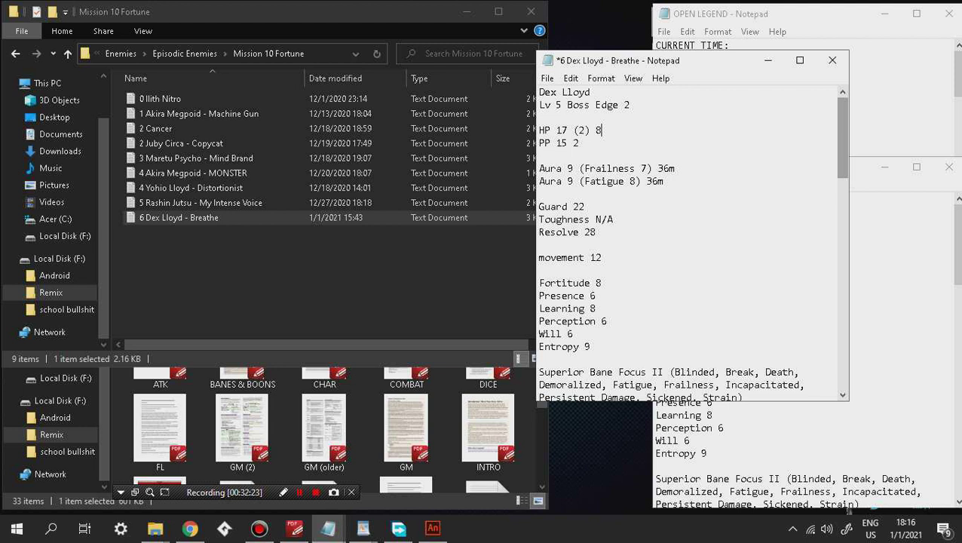
# Step: Check the boss's defenses, and update the tracking values after the "HP 17" entry to "(13) 11"
pyautogui.moveTo(841, 138); pyautogui.dragTo(842, 164)
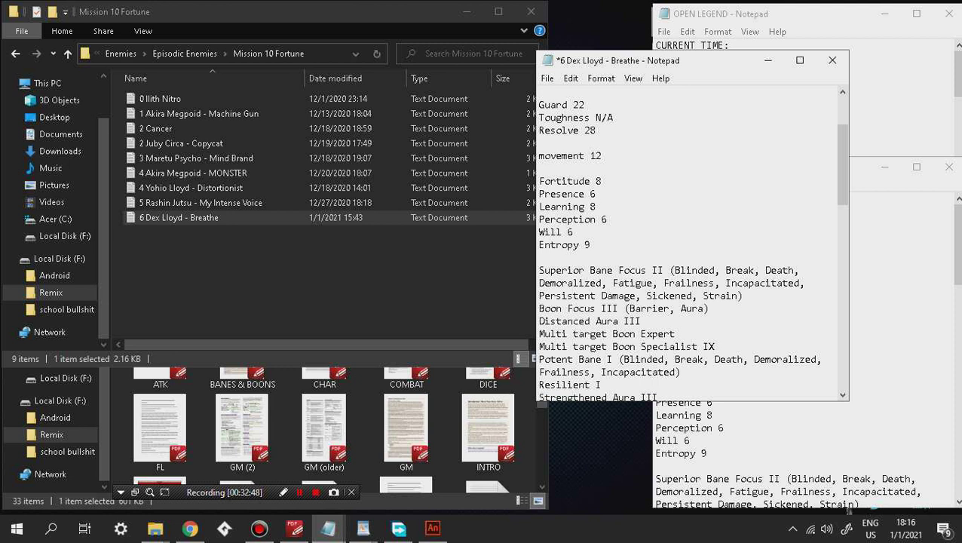
pyautogui.write('8')
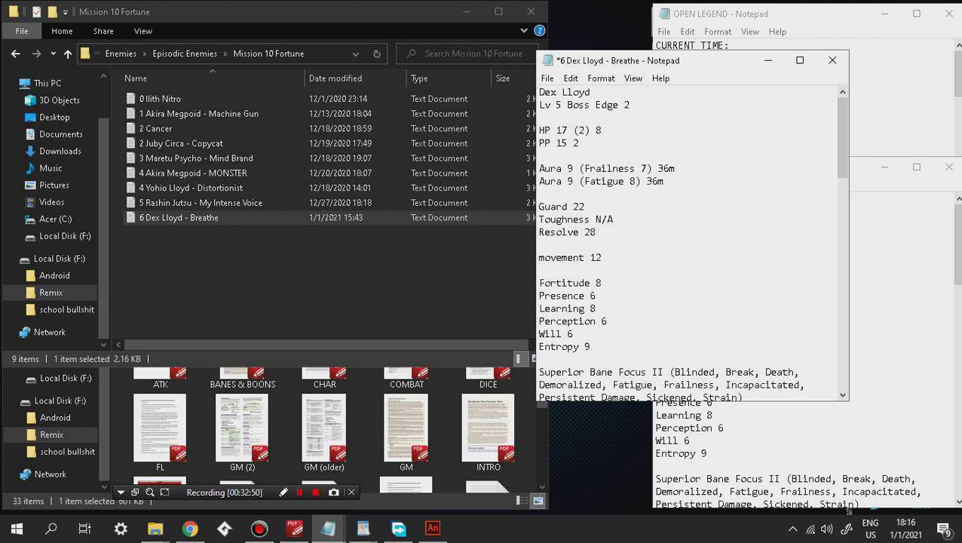
pyautogui.press('Left')
pyautogui.press('Left')
pyautogui.press('Left')
pyautogui.press('BackSpace')
pyautogui.write('4')
pyautogui.press('End')
pyautogui.press('BackSpace')
pyautogui.write('11')
pyautogui.click(596, 130)
pyautogui.press('BackSpace')
pyautogui.write('13')
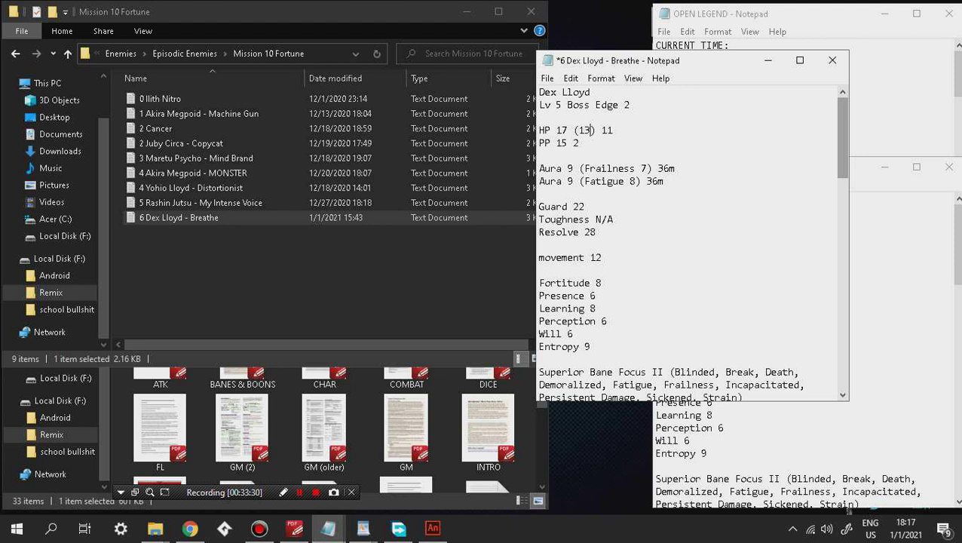
# Step: Review the boss's feats and Lv7 abilities from Id rush to Toxic Aura in the stat file
pyautogui.scroll(-5, 692, 245)
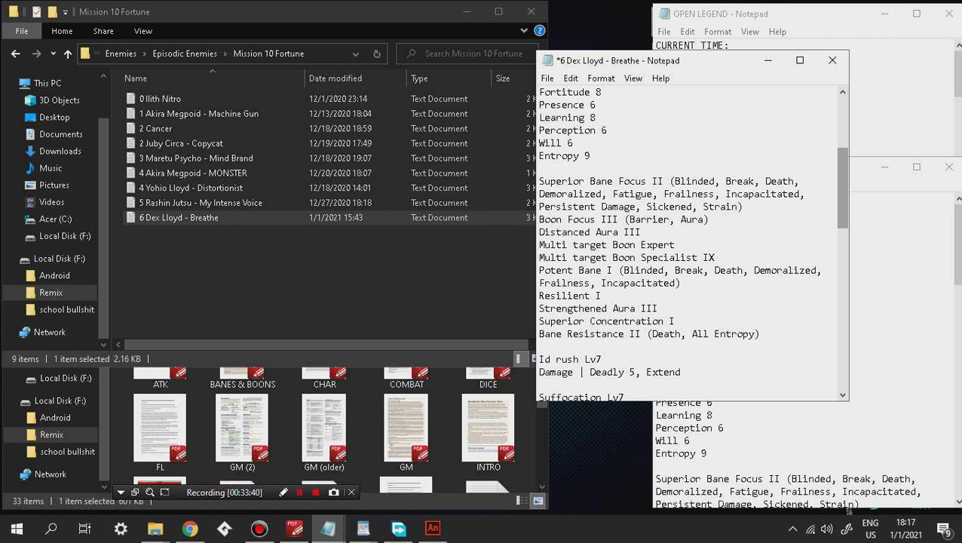
pyautogui.scroll(-4, 689, 241)
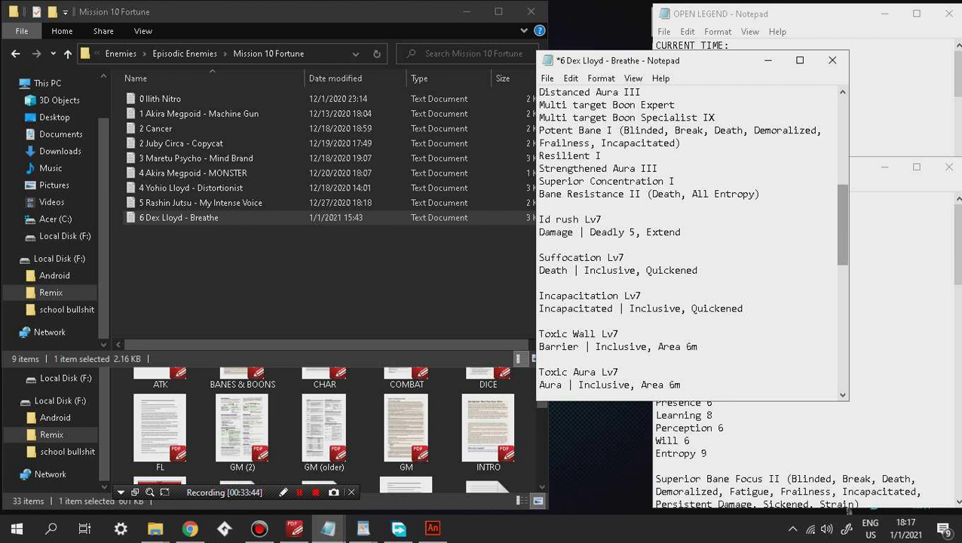
pyautogui.scroll(-1, 690, 241)
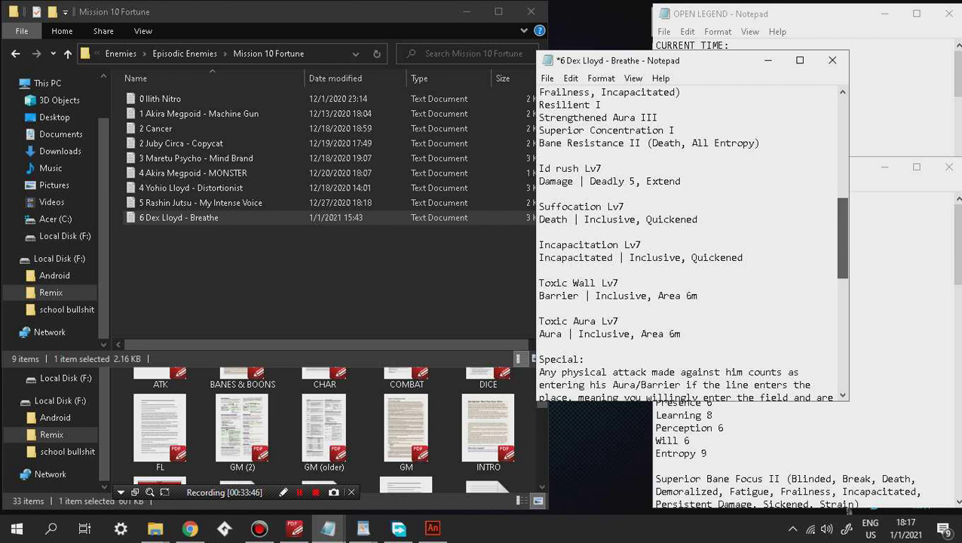
pyautogui.scroll(2, 689, 241)
pyautogui.scroll(3, 689, 242)
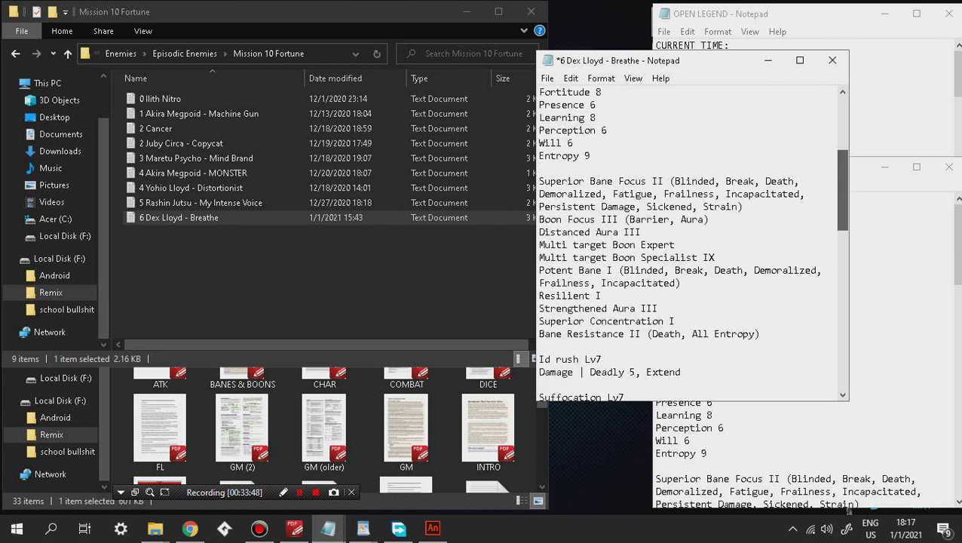
pyautogui.scroll(1, 690, 241)
pyautogui.scroll(-3, 689, 242)
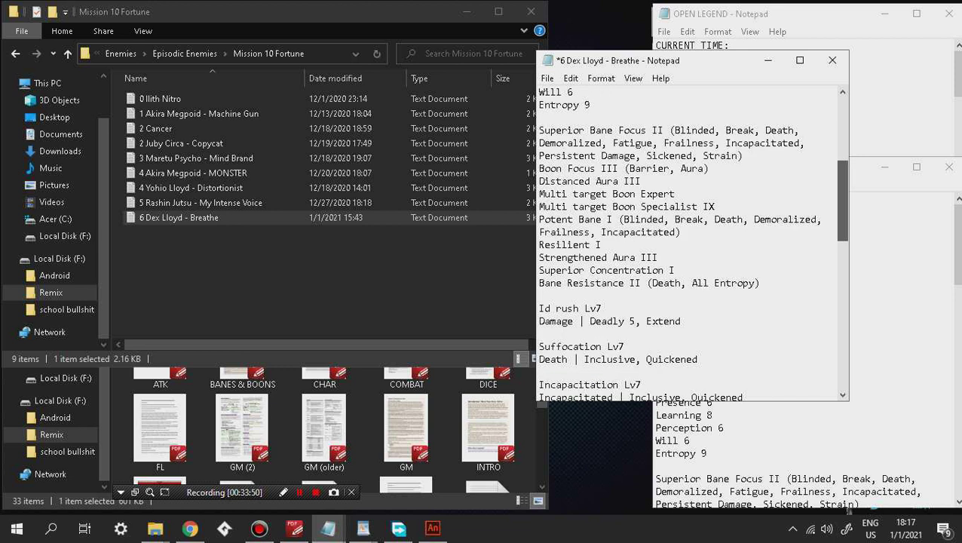
pyautogui.scroll(-3, 690, 241)
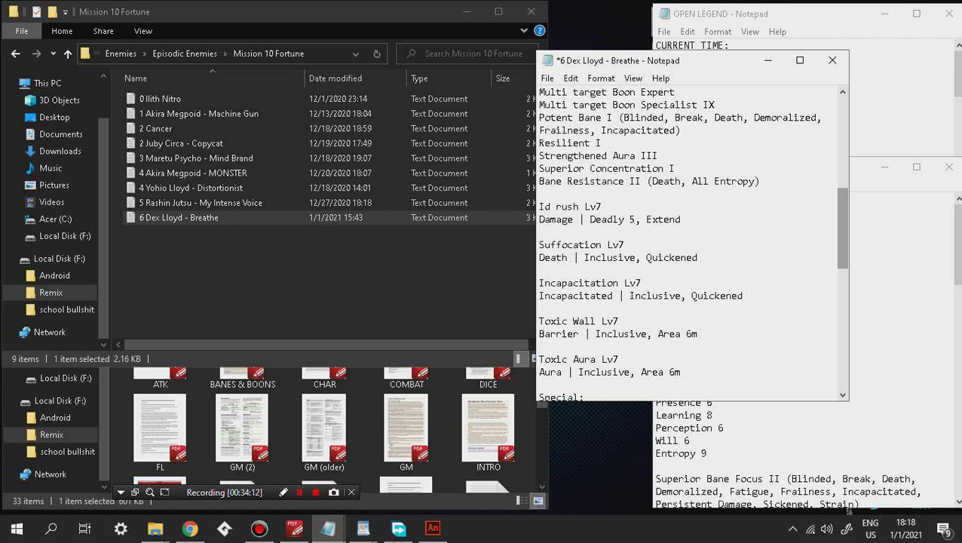
pyautogui.scroll(10, 690, 242)
pyautogui.scroll(1, 689, 241)
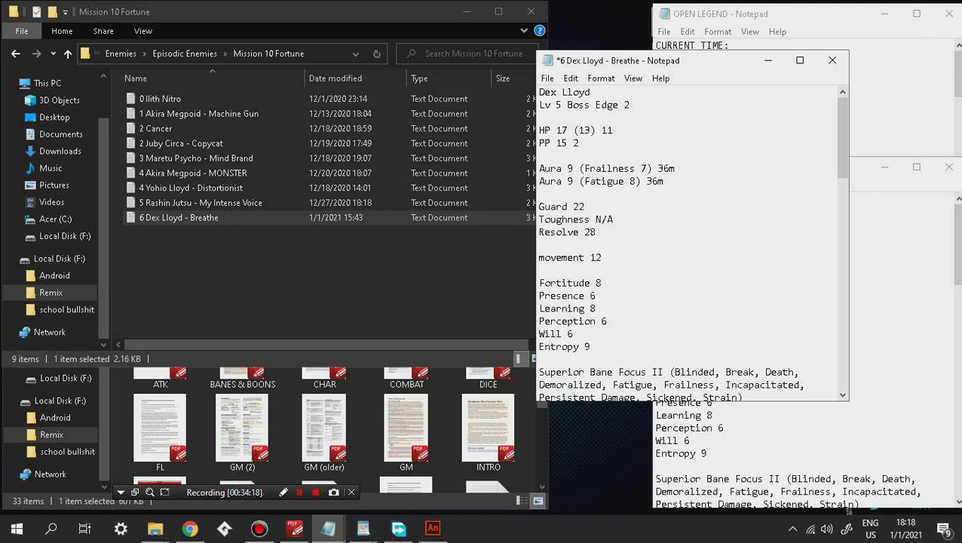
# Step: Change the last tracking value on the boss's HP line to 10, and look over the feats and attacks below
pyautogui.click(589, 129)
pyautogui.press('BackSpace')
pyautogui.write('0')
pyautogui.scroll(-5, 687, 241)
pyautogui.scroll(-1, 687, 241)
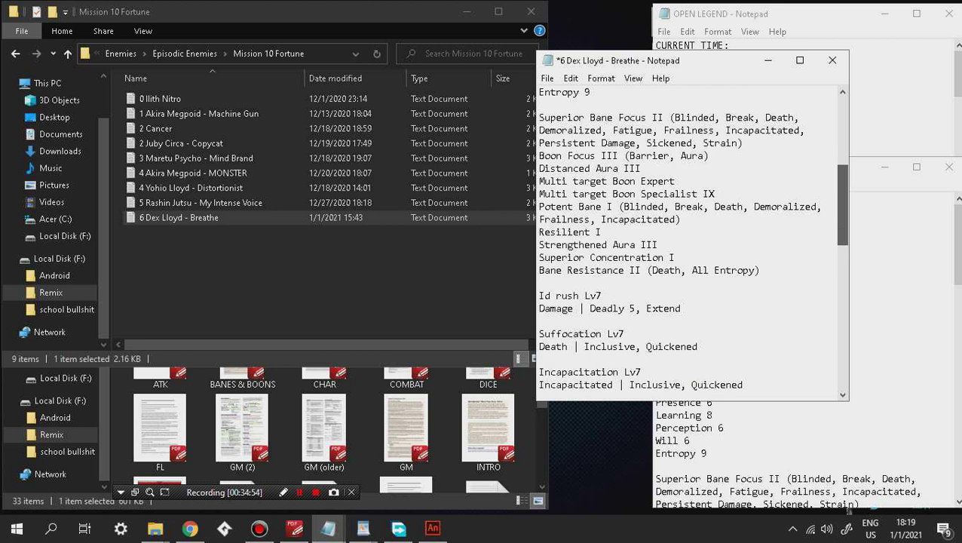
pyautogui.scroll(-4, 687, 241)
pyautogui.scroll(4, 687, 241)
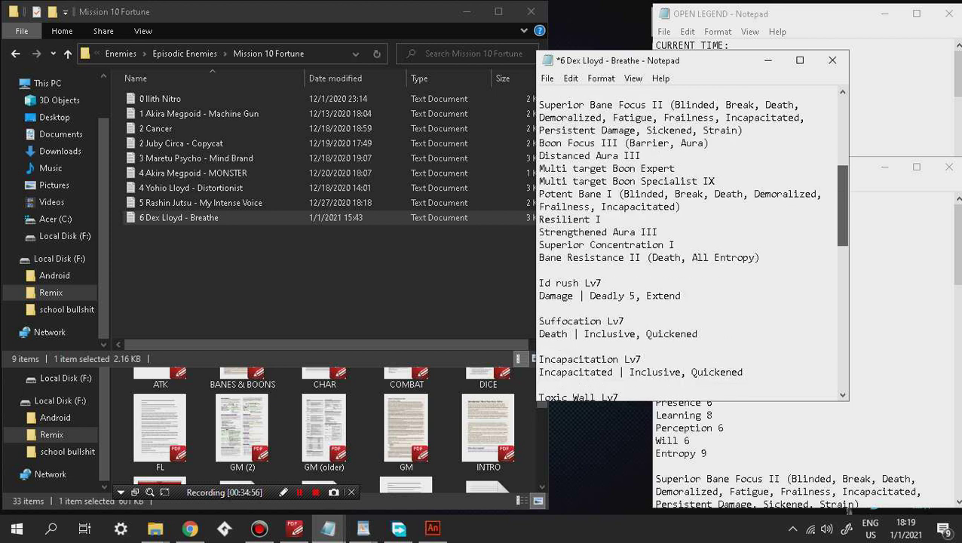
pyautogui.scroll(7, 687, 241)
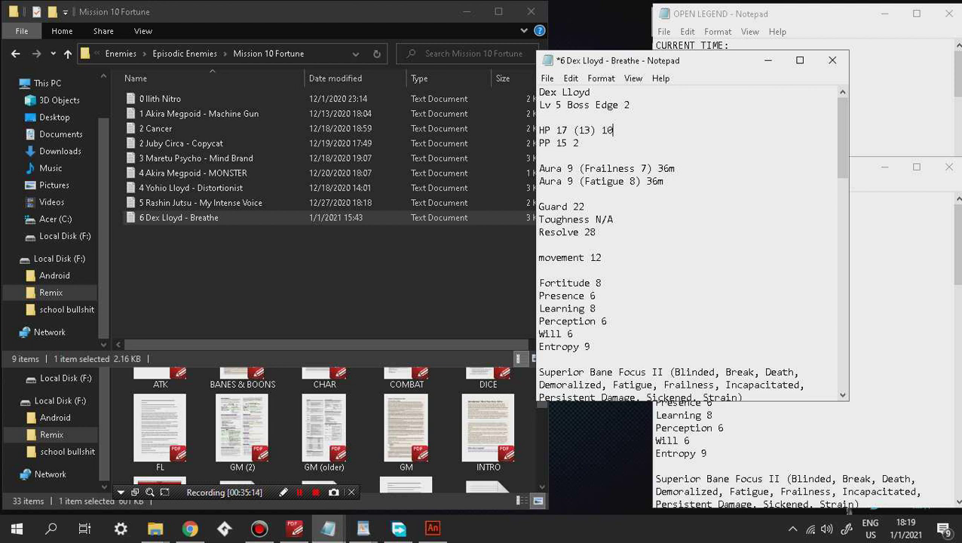
# Step: Add a "Blinded 6" line directly below the boss's Fatigue aura entry
pyautogui.press('Down')
pyautogui.press('Down')
pyautogui.press('Down')
pyautogui.press('Down')
pyautogui.press('End')
pyautogui.press('Return')
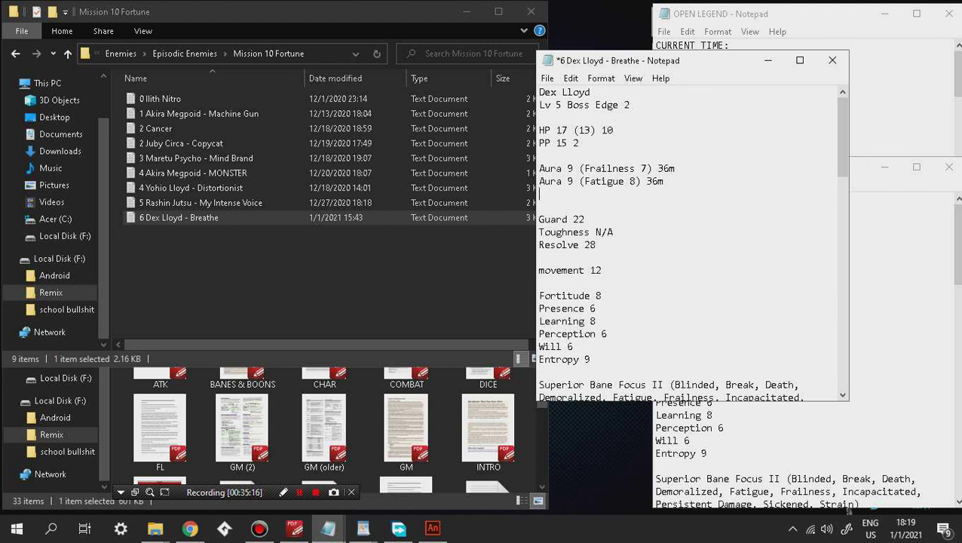
pyautogui.write('Blinded')
pyautogui.write('6')
# Step: Switch to PDF-XChange Editor, read the Barrier boon's power level properties in the 3BOON document, and return to the boss's defenses and attributes in Notepad
pyautogui.hotkey('alt', 'Tab')
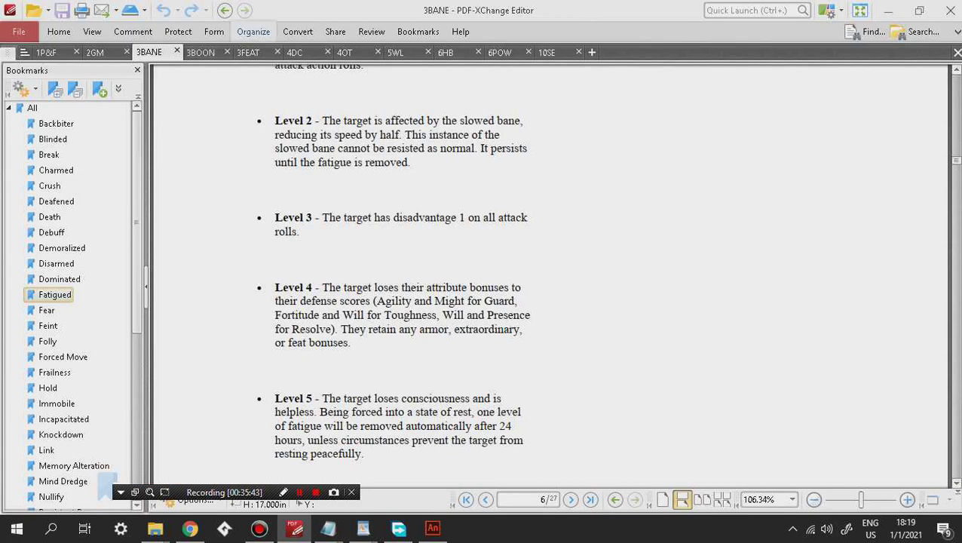
pyautogui.click(200, 52)
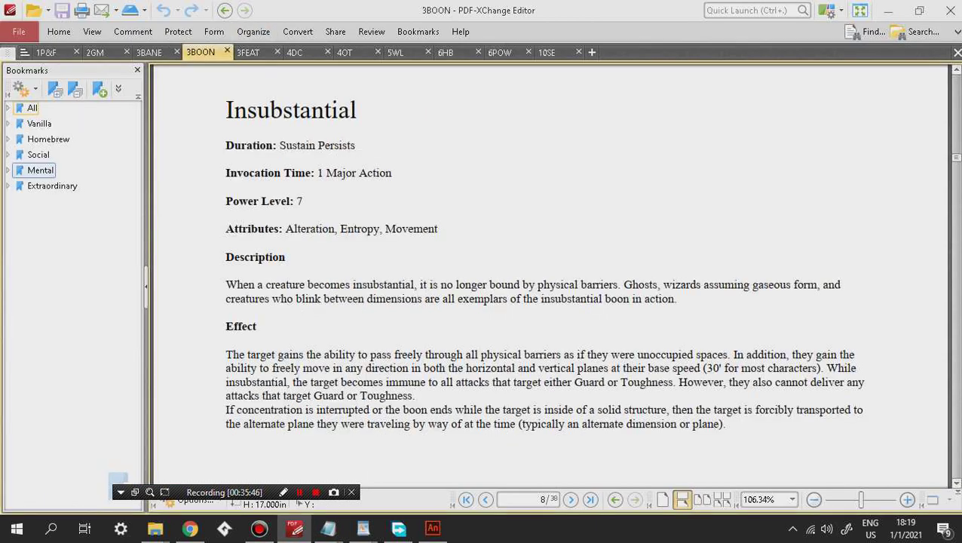
pyautogui.click(9, 185)
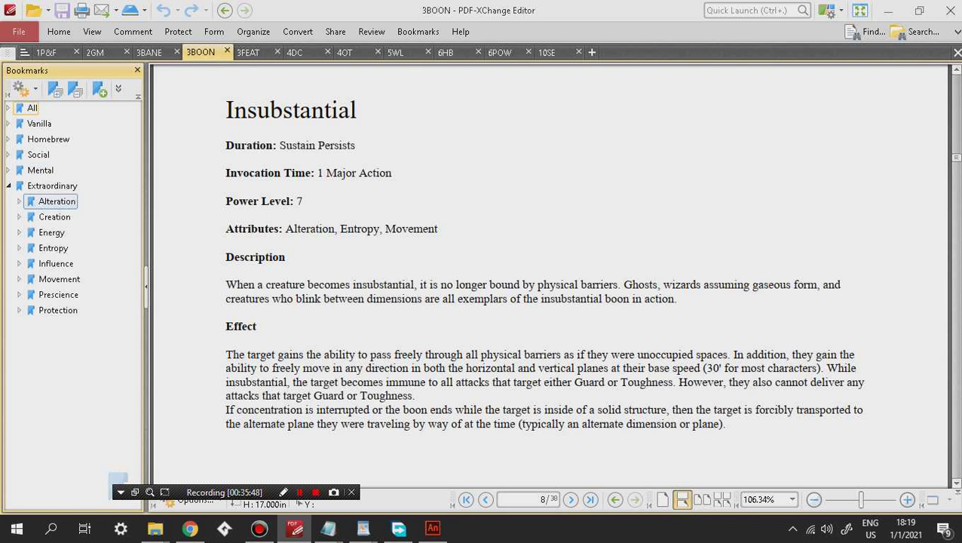
pyautogui.press('Left')
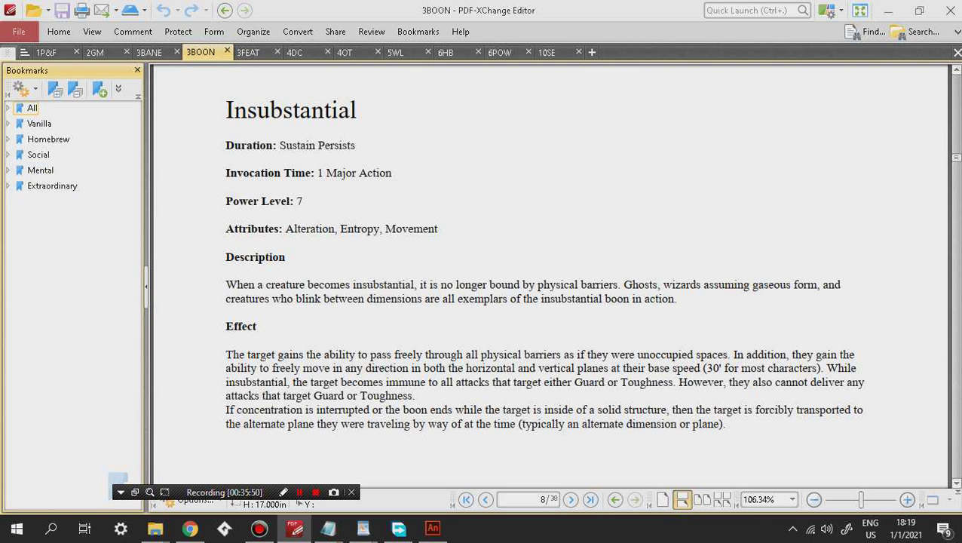
pyautogui.press('Right')
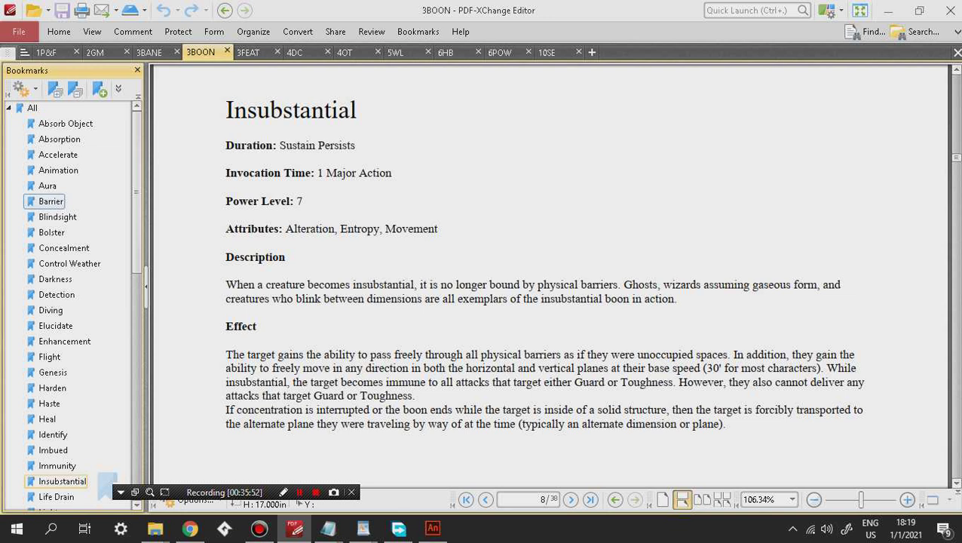
pyautogui.press('Return')
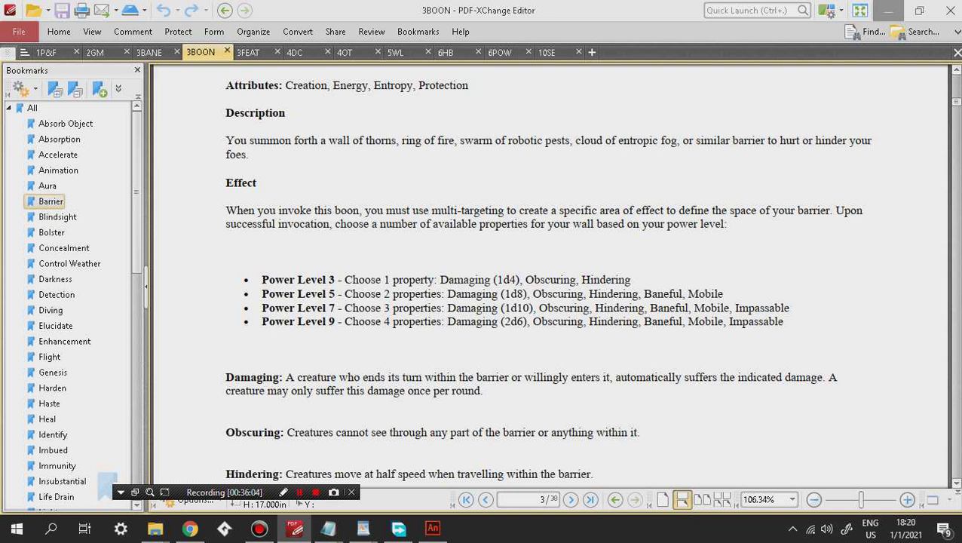
pyautogui.click(887, 10)
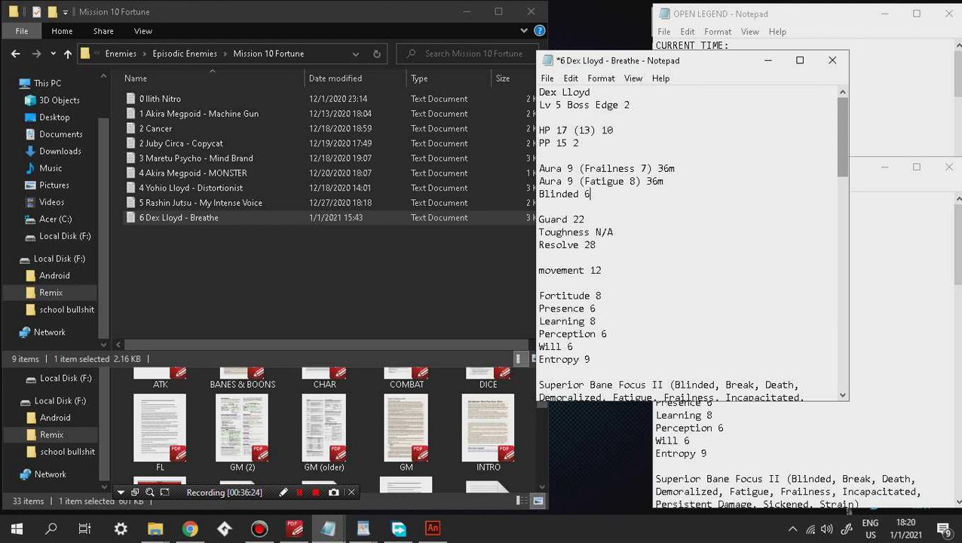
pyautogui.scroll(-2, 691, 241)
pyautogui.scroll(-1, 690, 244)
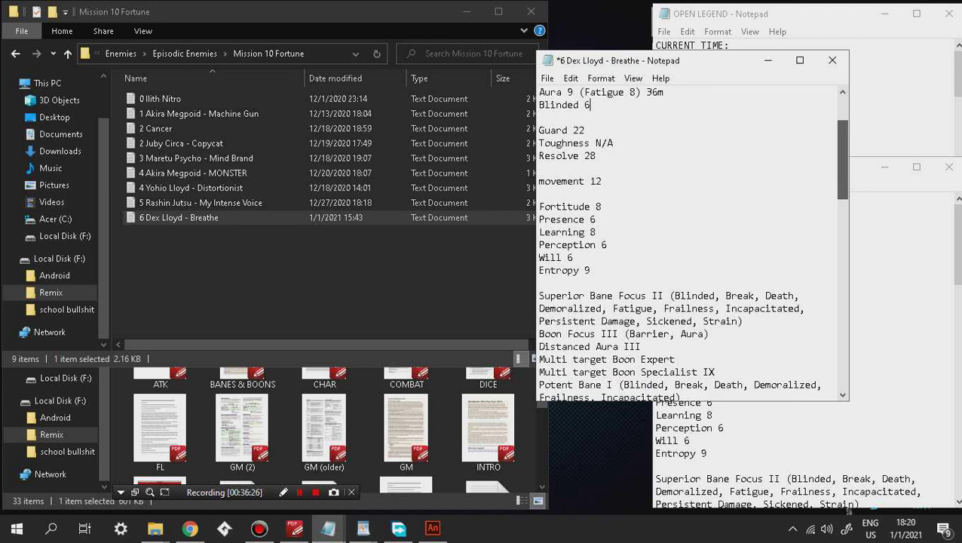
# Step: Review the boss's feats, Lv7 abilities and Special rule in the stat file, and return to the HP and PP lines
pyautogui.scroll(-1, 690, 244)
pyautogui.scroll(-2, 691, 244)
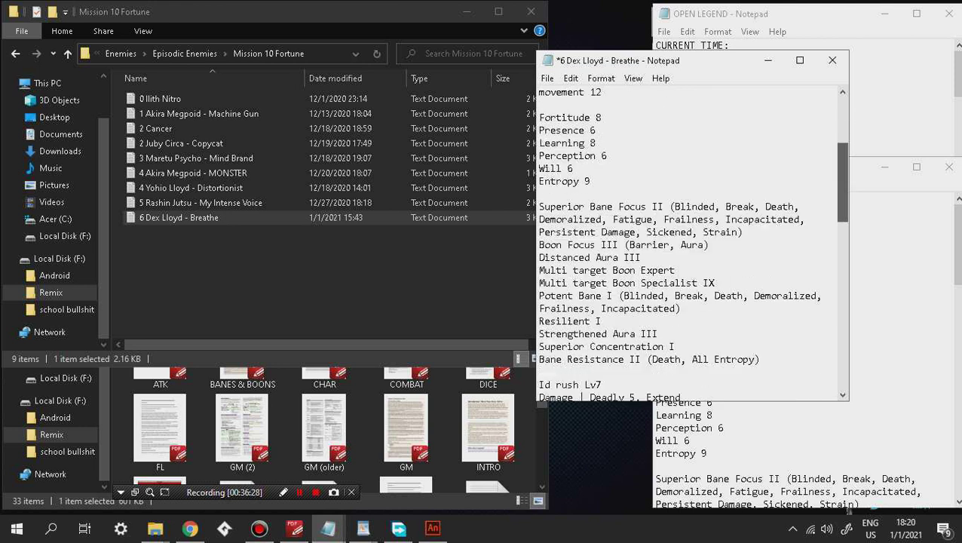
pyautogui.scroll(-10, 691, 243)
pyautogui.scroll(3, 690, 244)
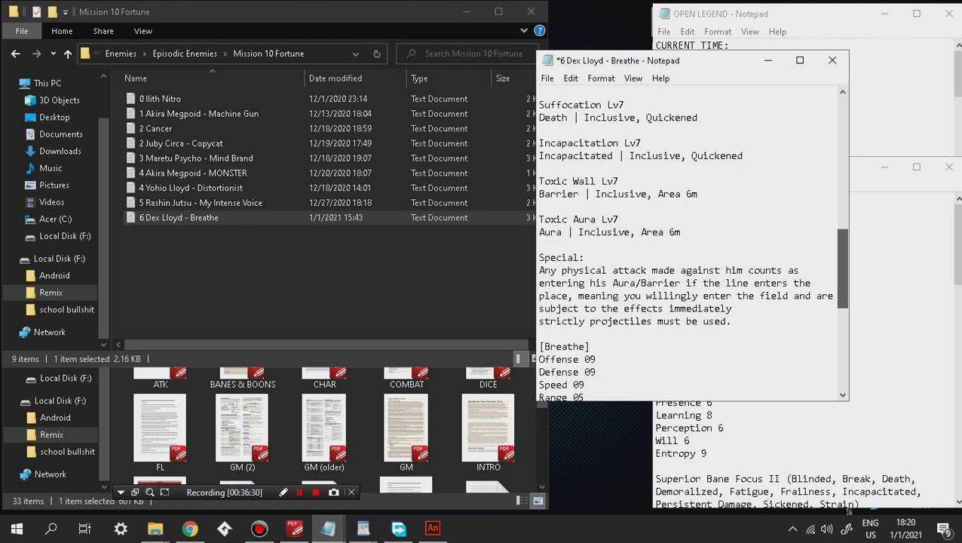
pyautogui.scroll(1, 691, 243)
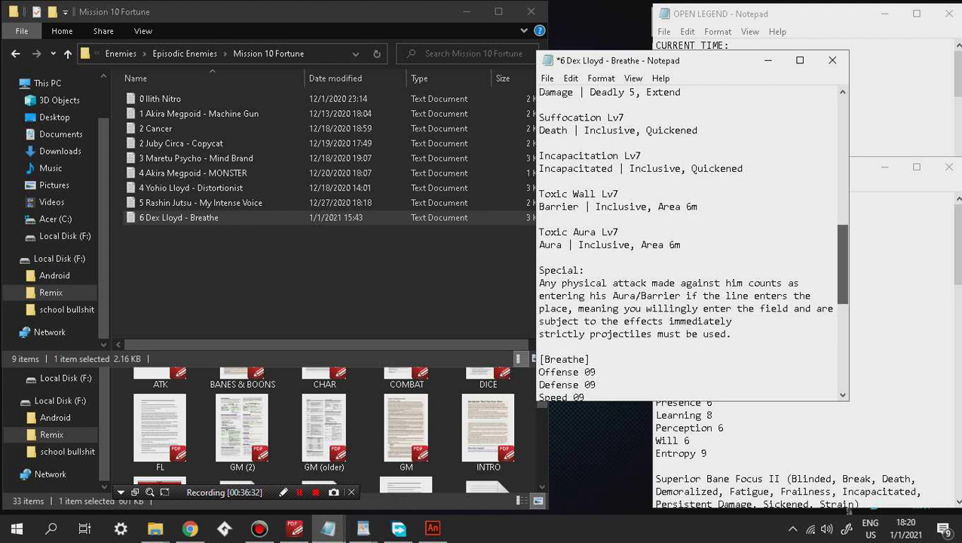
pyautogui.write('6')
pyautogui.scroll(1, 690, 244)
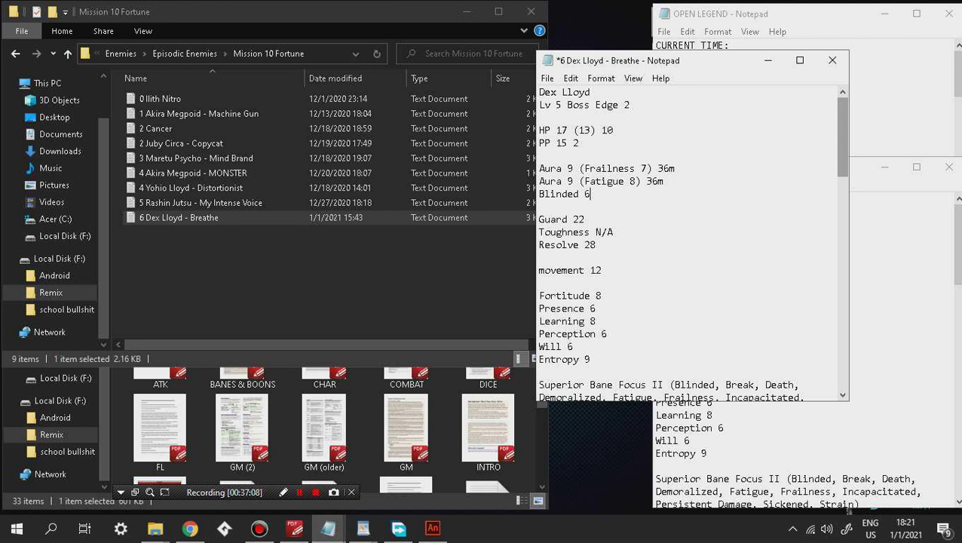
# Step: Switch to PDF-XChange Editor, check the Fatigued levels in 3BANE and the Hit Counter Damage tables in 2GM, and return to Notepad
pyautogui.hotkey('alt', 'Tab')
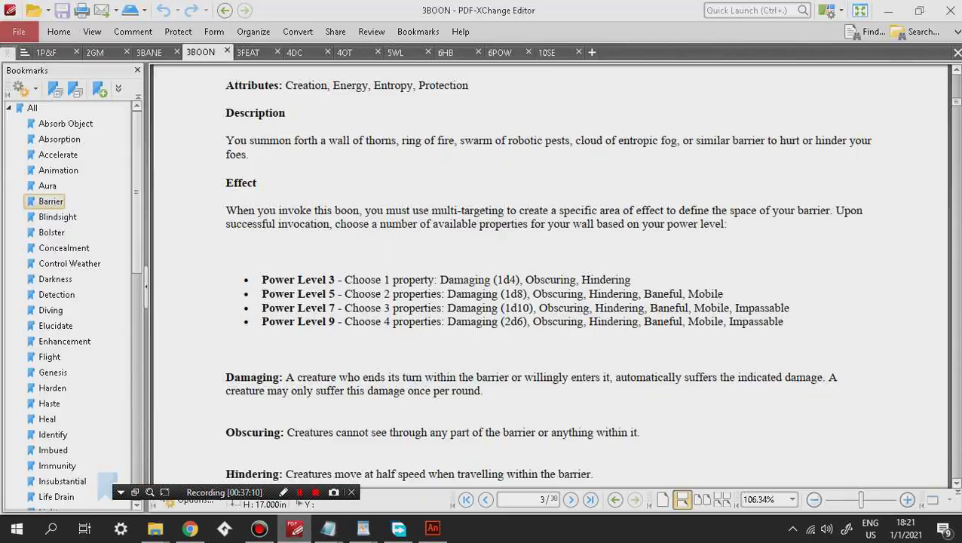
pyautogui.click(149, 52)
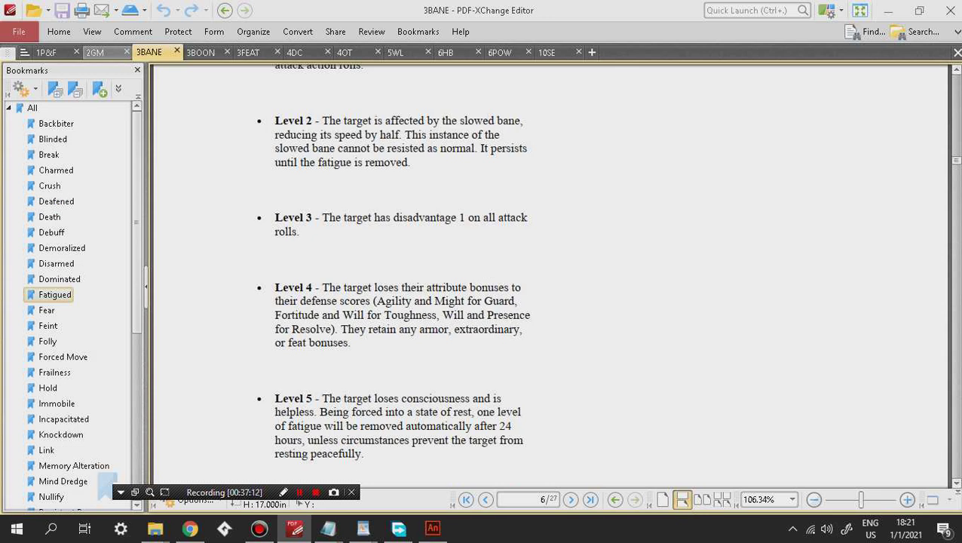
pyautogui.click(95, 52)
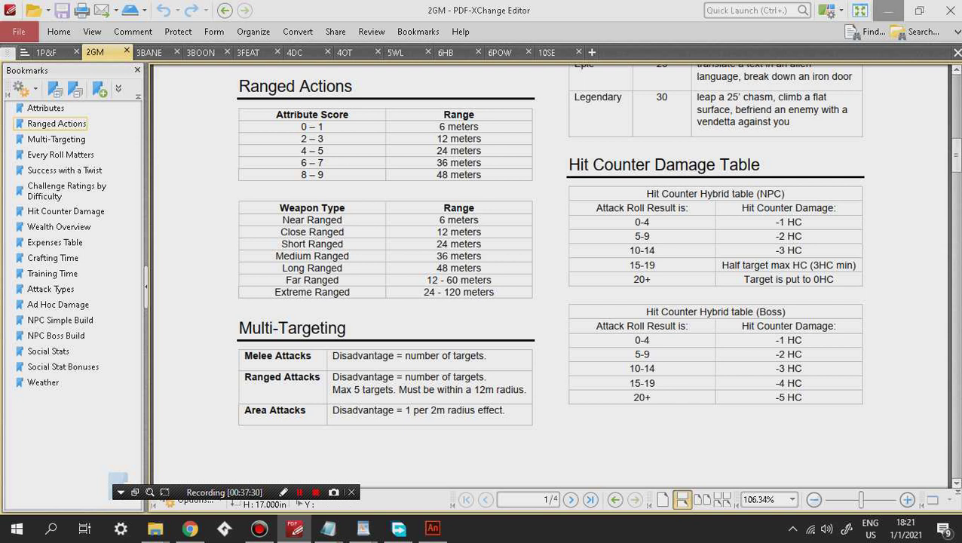
pyautogui.click(888, 11)
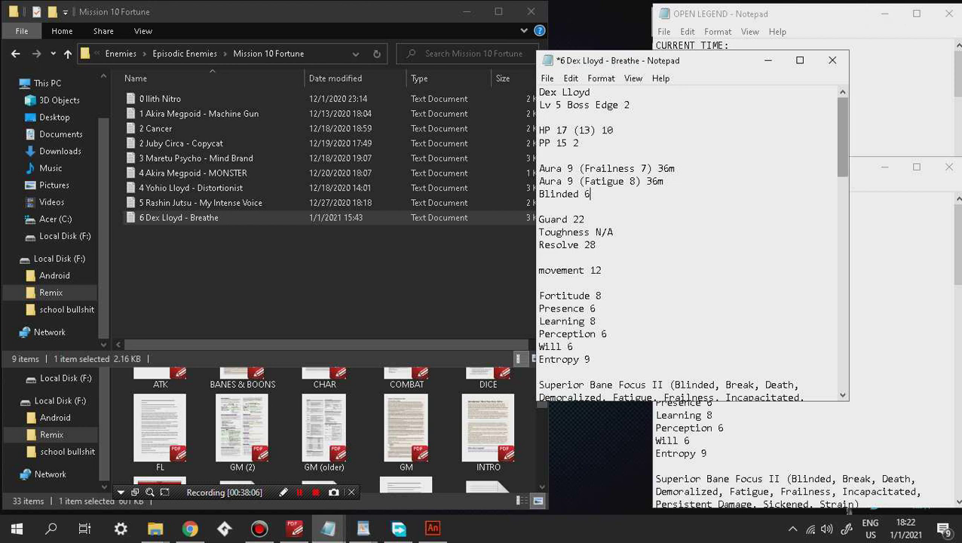
# Step: Save the boss's edited stat file and close its front Notepad window
pyautogui.scroll(-1, 842, 143)
pyautogui.scroll(1, 685, 241)
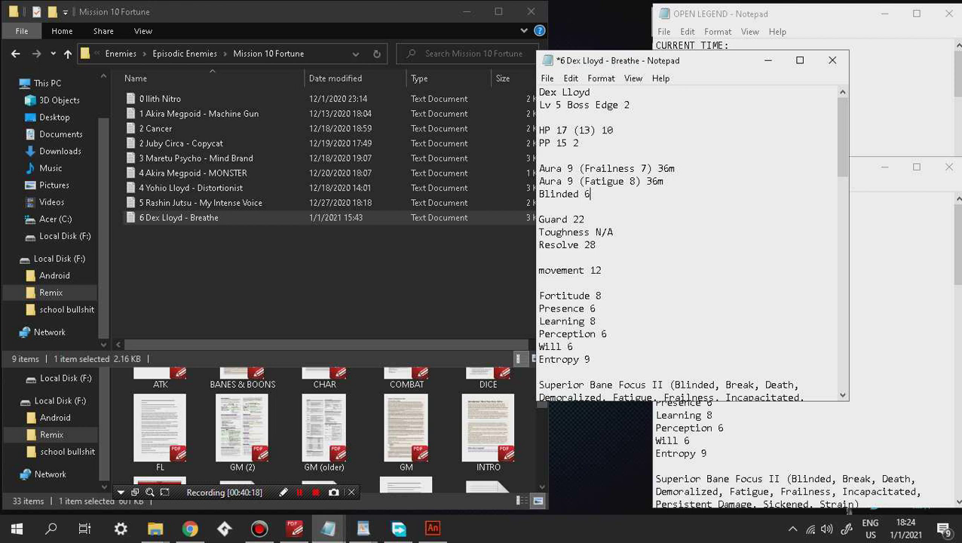
pyautogui.click(538, 92)
pyautogui.hotkey('alt', 'F4')
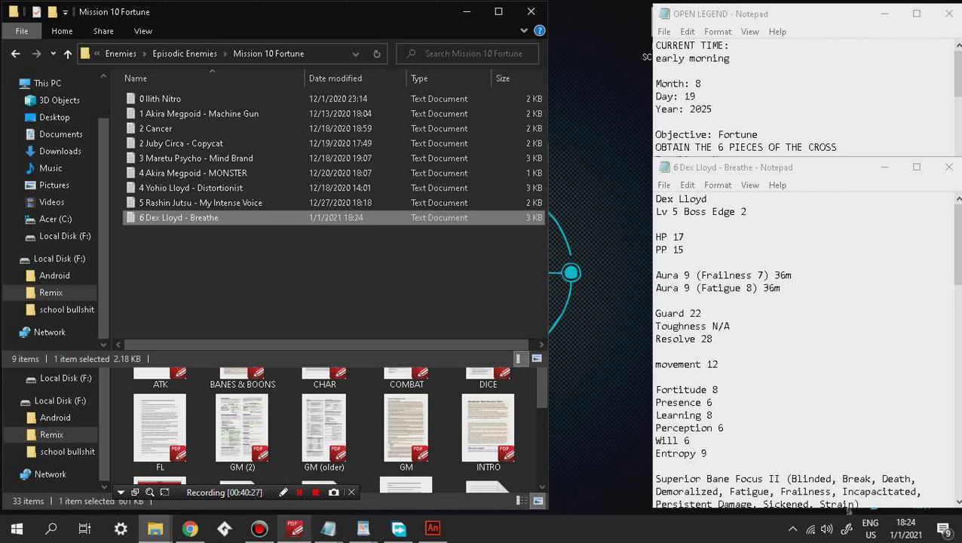
# Step: Switch to WordPad, read the Mission 10 Fortune story about the party's betrayal plan and the rendezvous, and minimize the document
pyautogui.click(362, 527)
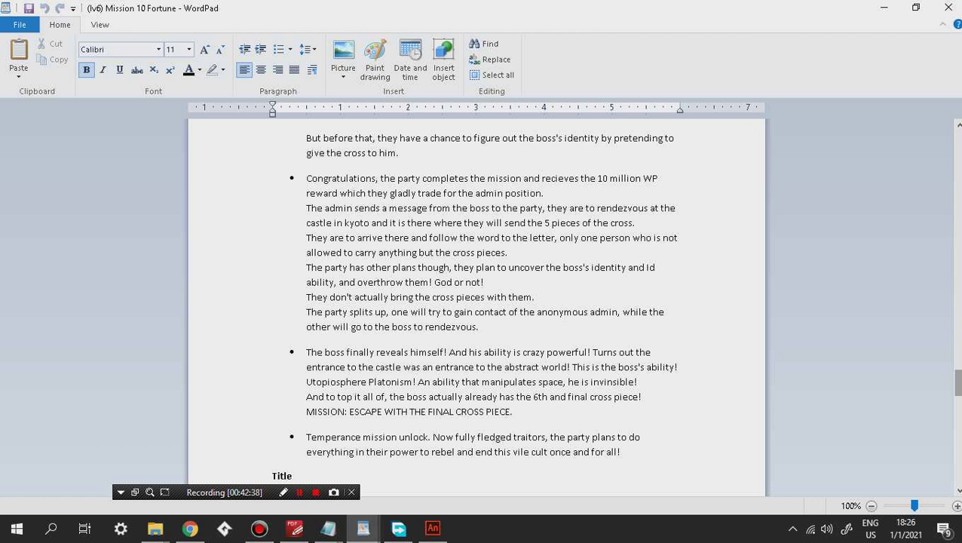
pyautogui.scroll(5, 476, 301)
pyautogui.scroll(-1, 464, 312)
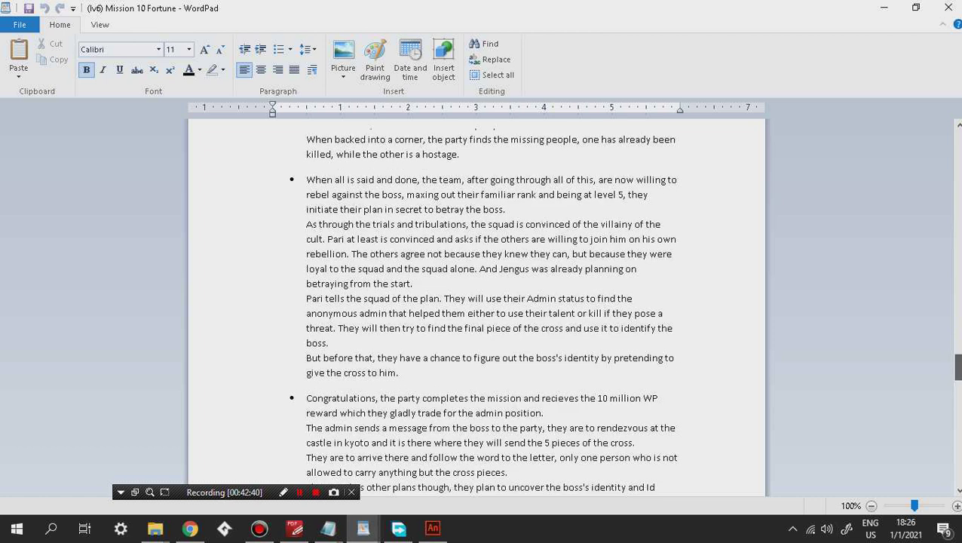
pyautogui.scroll(-2, 476, 301)
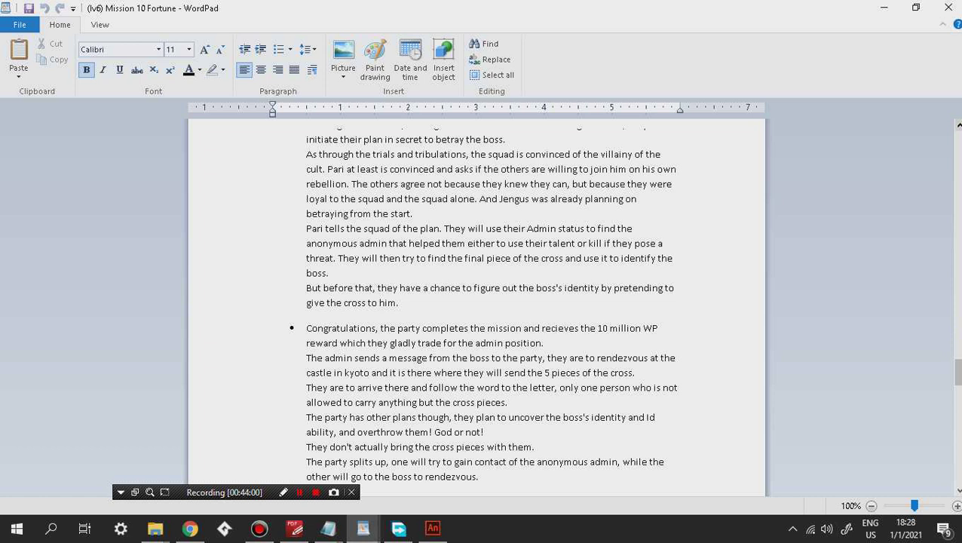
pyautogui.click(884, 7)
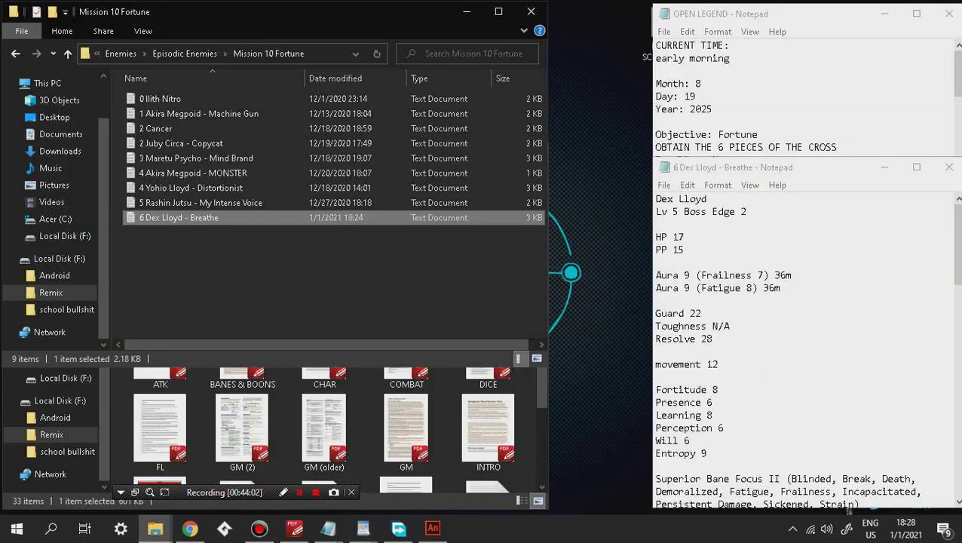
# Step: Go up to the Episodic Enemies folder in File Explorer and bring the Mission 10 Fortune document back up in WordPad
pyautogui.click(184, 54)
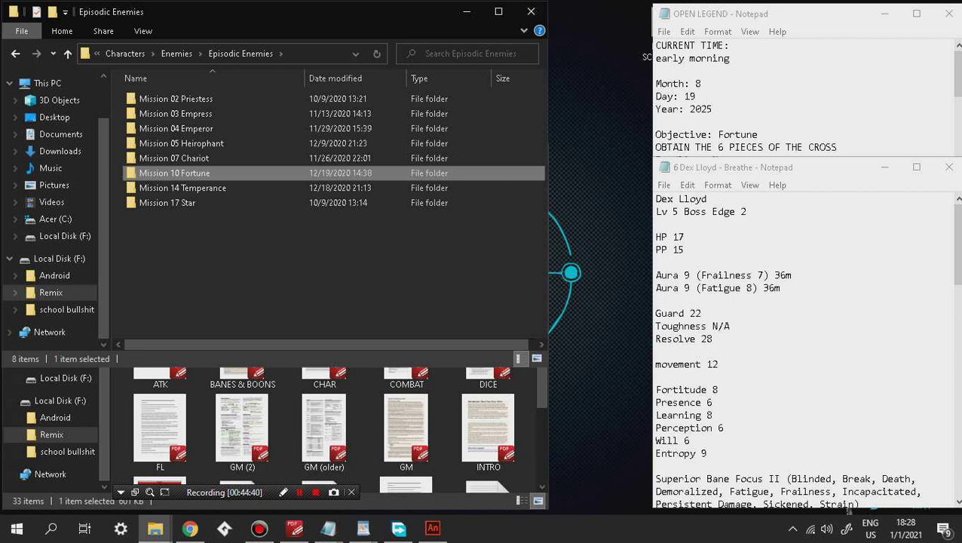
pyautogui.click(362, 528)
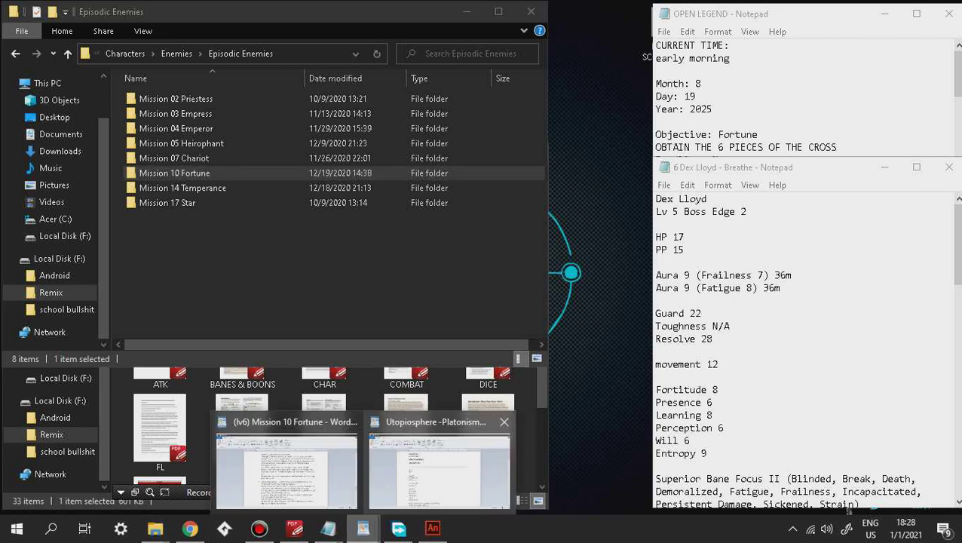
pyautogui.click(286, 460)
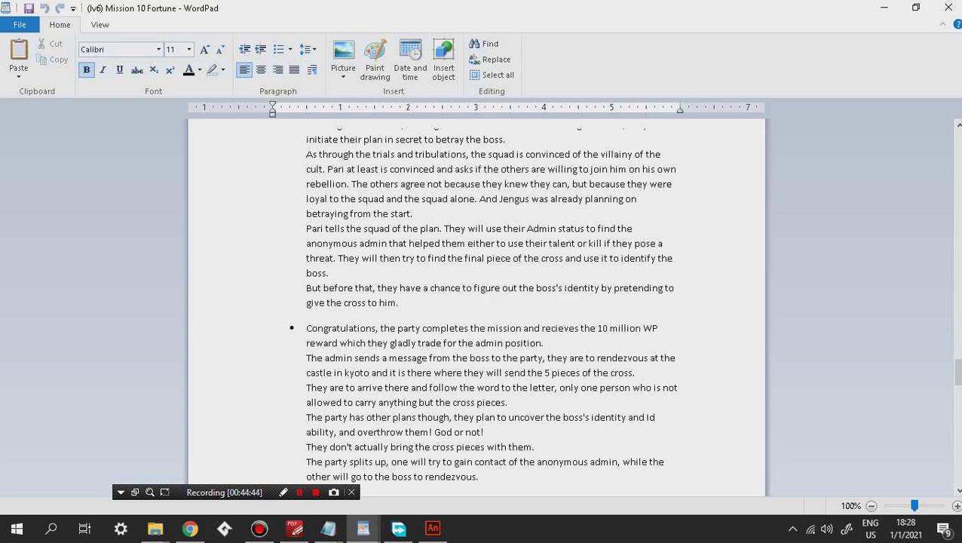